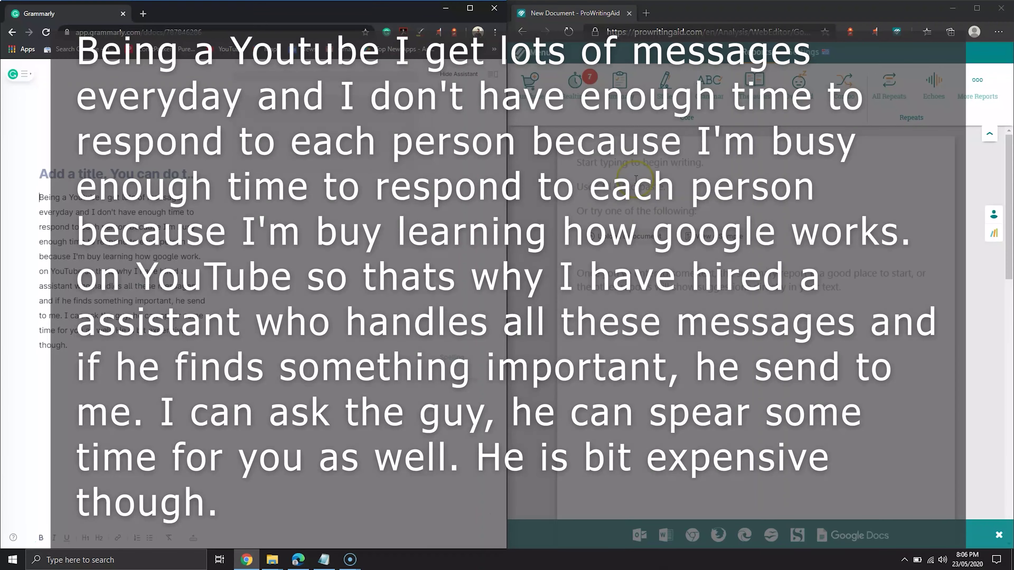
Step: Paste the test paragraph into ProWritingAid, expand Grammarly's 'everyday' usage notes, and check ProWritingAid's 'Youtube' flag
left_click(636, 179)
type("Being a Youtube I get lots of messages everyday and I don't have enough time to respond to each person because I'm busy enough time to respond to each person because I'm buy learning how google work. on YouTube so thats why I have hired a assistant who handles all these messages and if he finds something important, he send to me. I can ask the guy, he can spear some time for you as well. He is bit expensive though.")
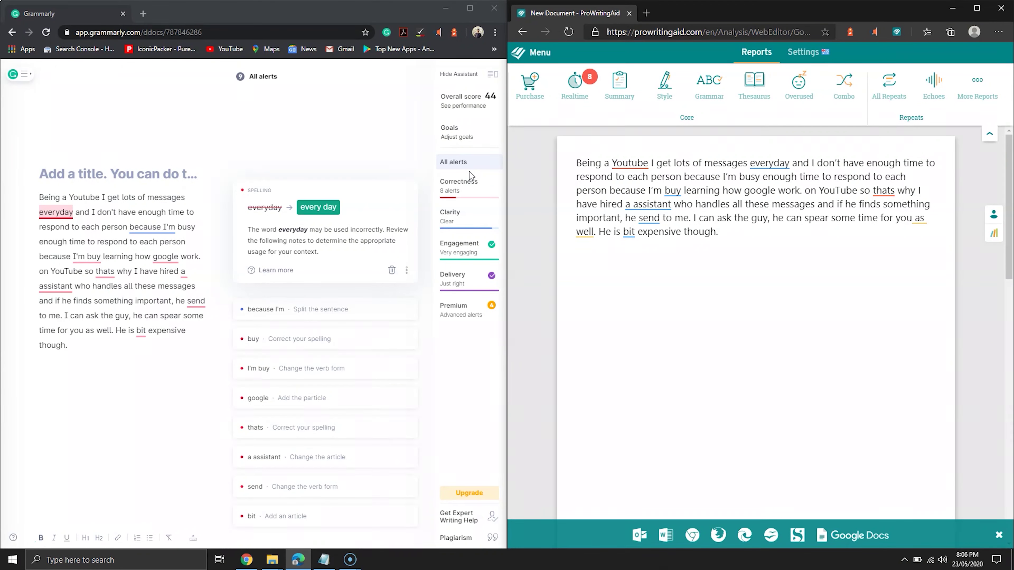
left_click(288, 266)
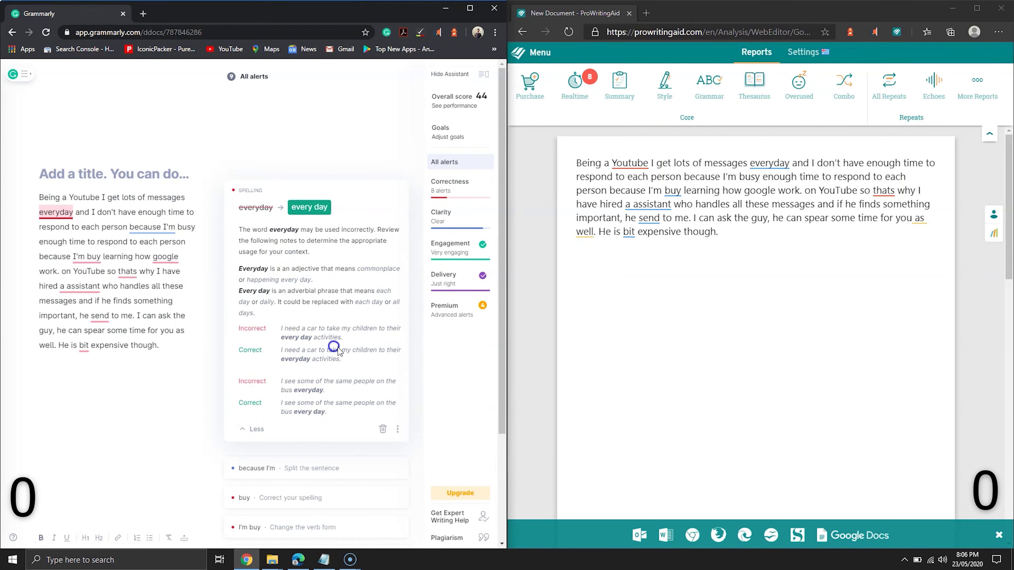
left_click(196, 302)
left_click(647, 159)
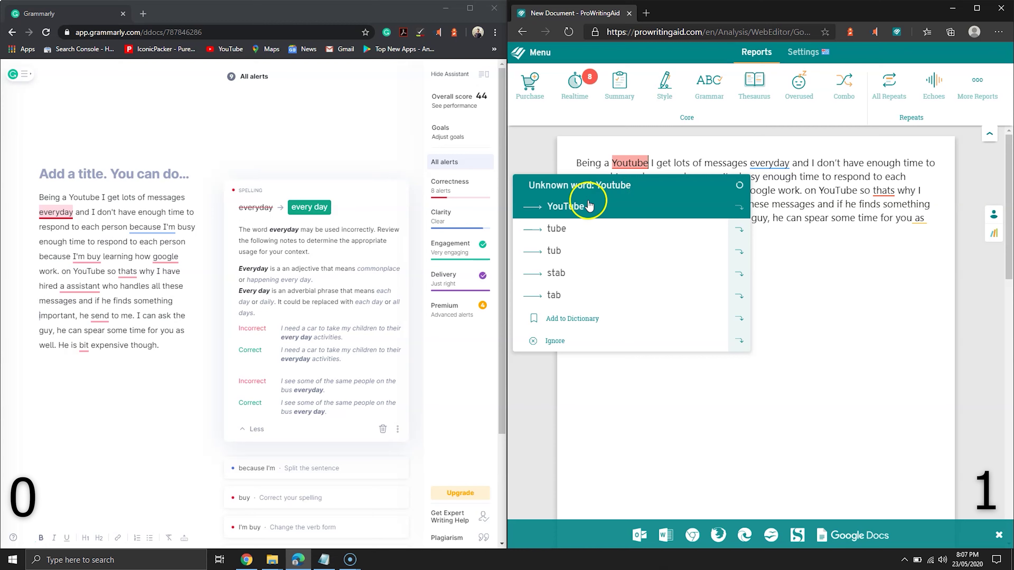
Step: Change 'Youtube' to 'YouTuber,' in both ProWritingAid and Grammarly
left_click(570, 207)
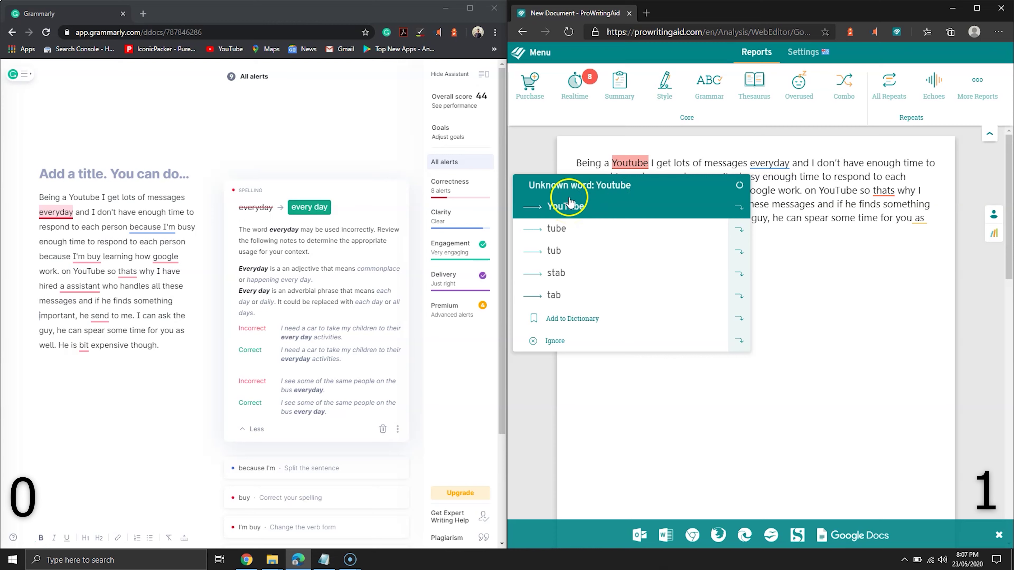
left_click(651, 162)
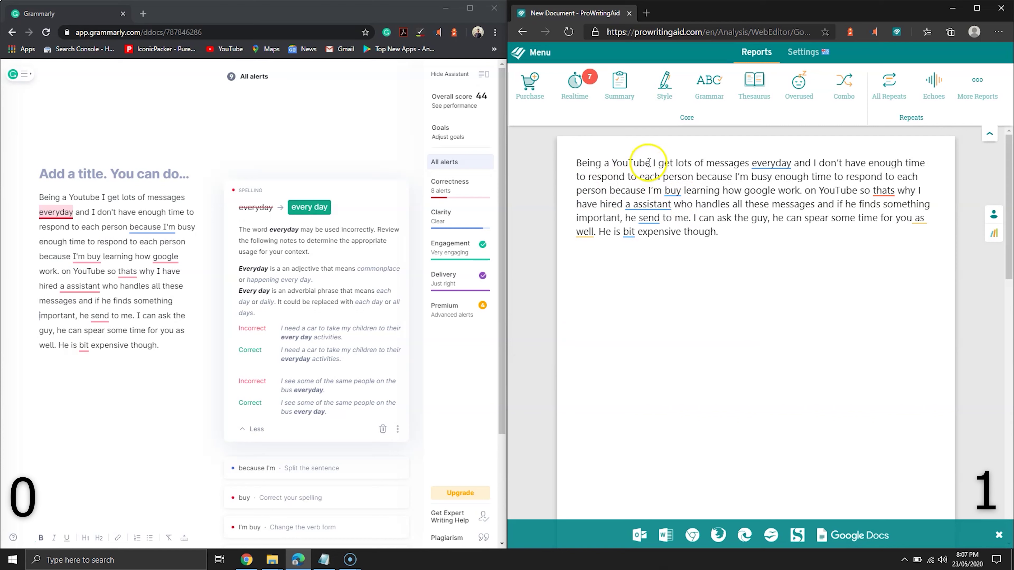
type("r")
left_click(86, 197)
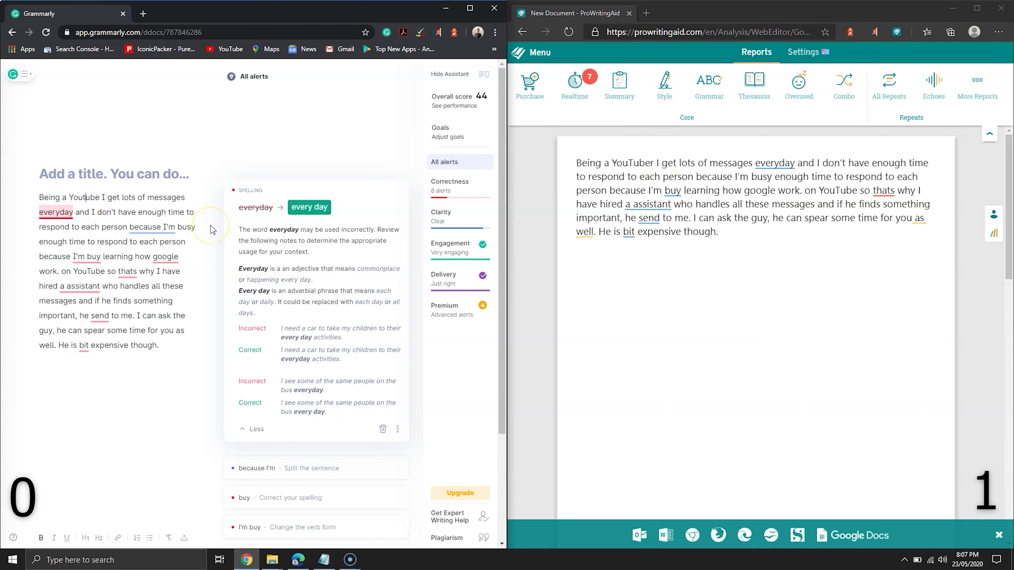
key("BackSpace")
type("Tuber")
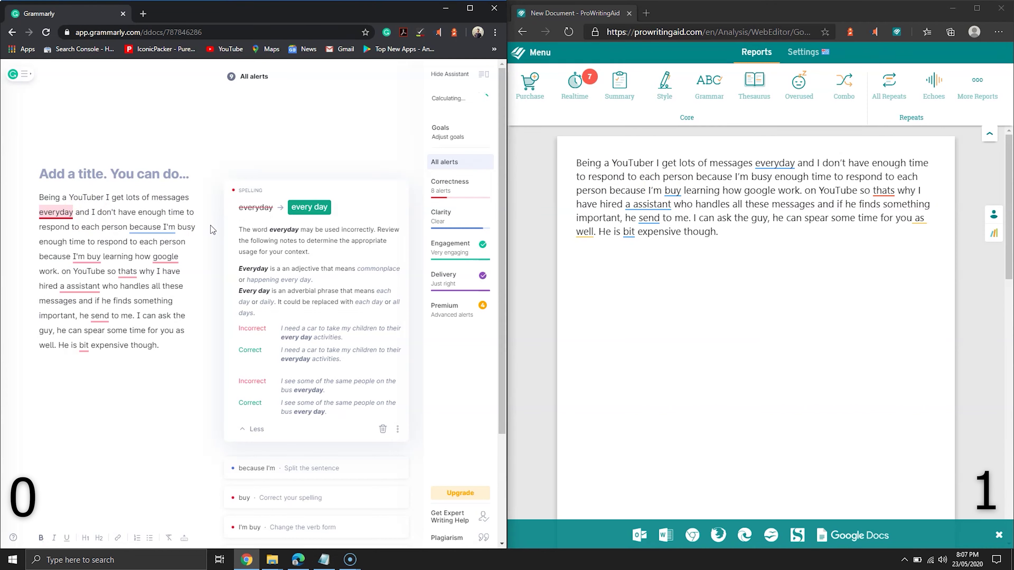
type(",")
left_click(657, 163)
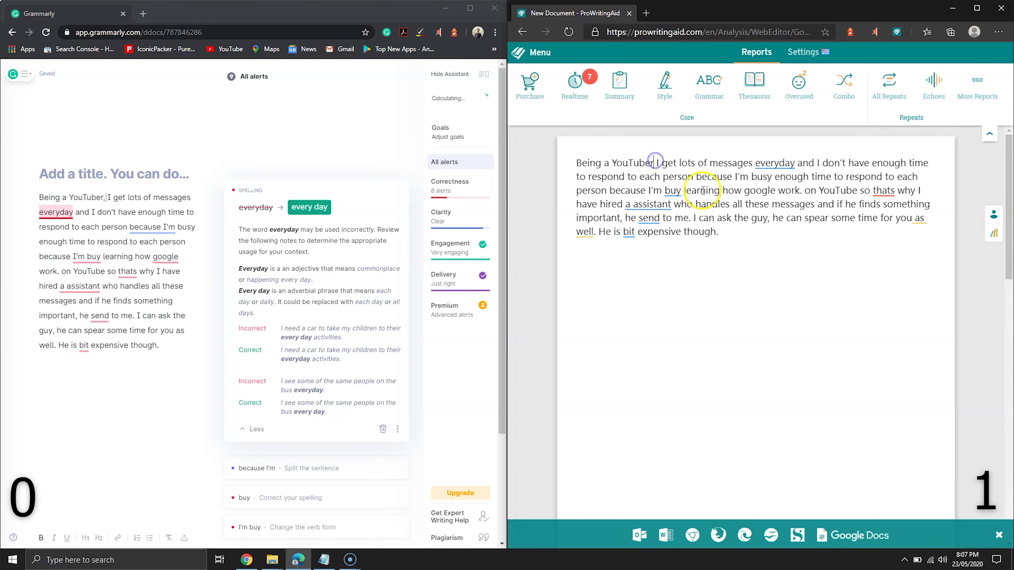
type(",")
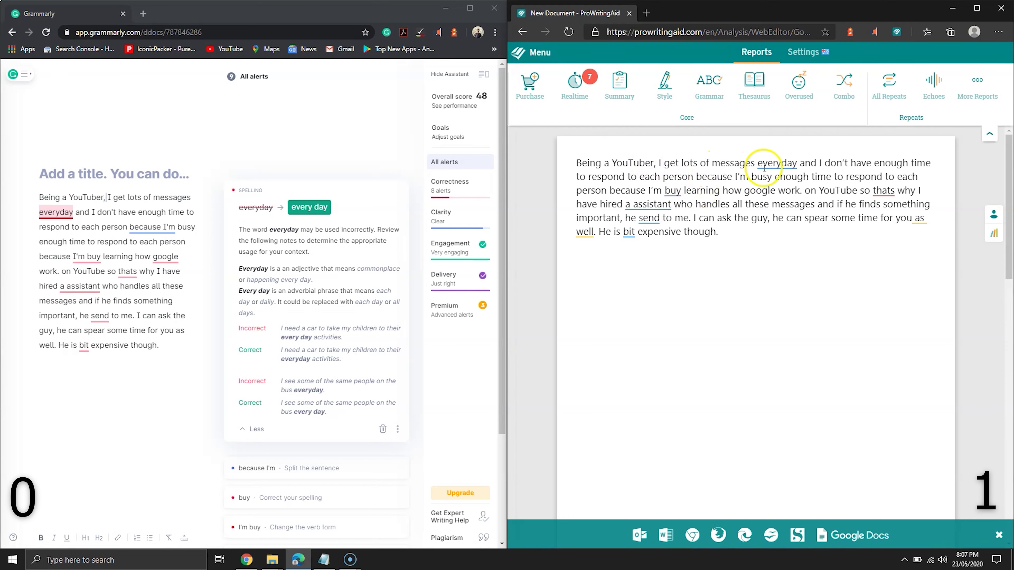
Step: Accept 'every day' in both editors and hide Grammarly's assistant sidebar
left_click(775, 160)
left_click(713, 216)
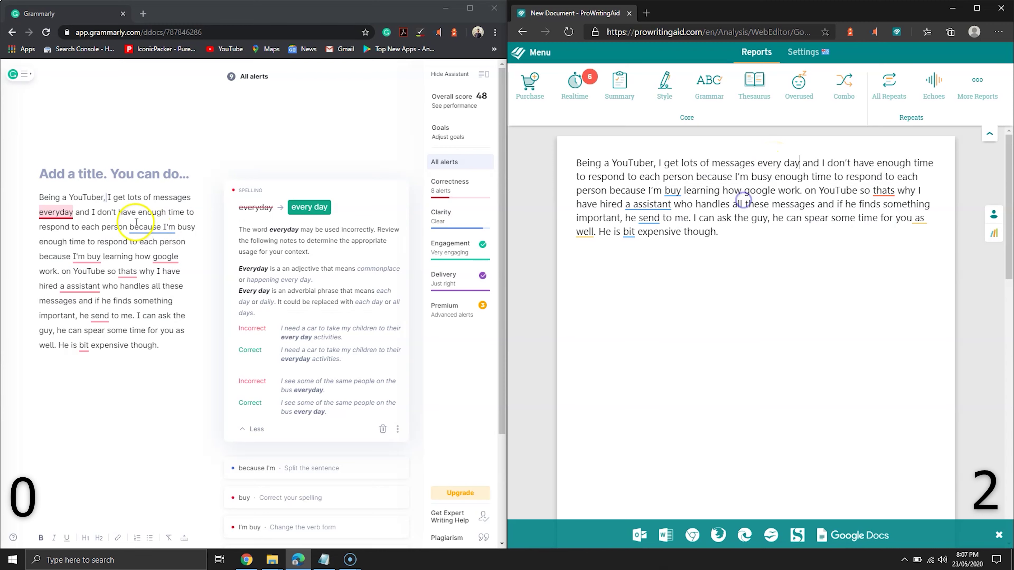
left_click(309, 207)
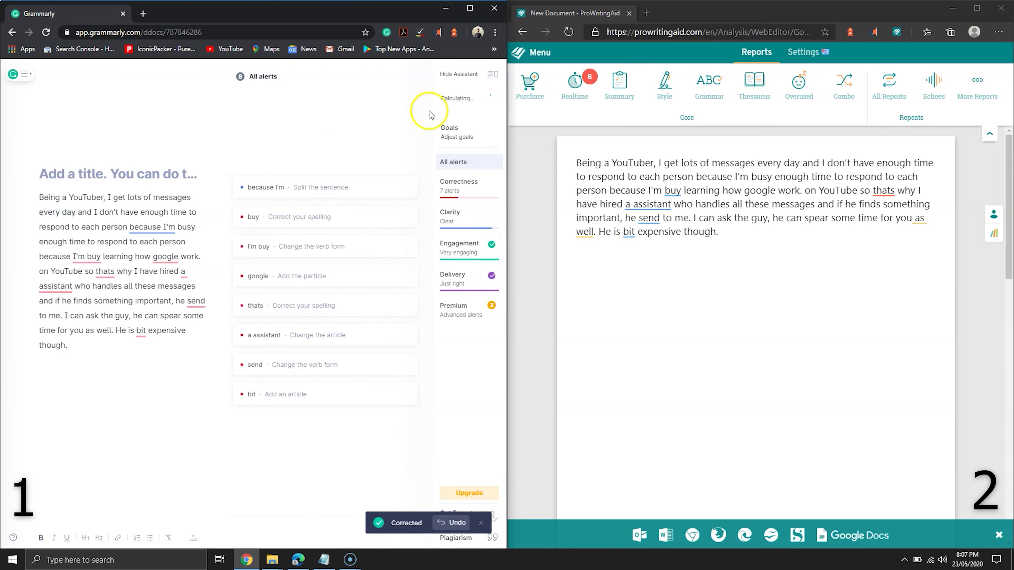
left_click(455, 76)
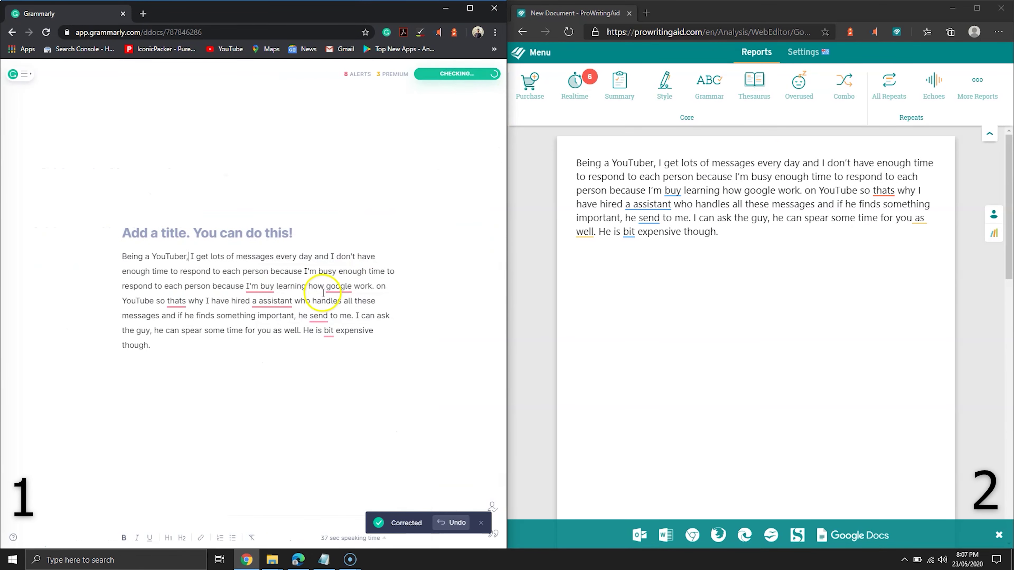
left_click(275, 300)
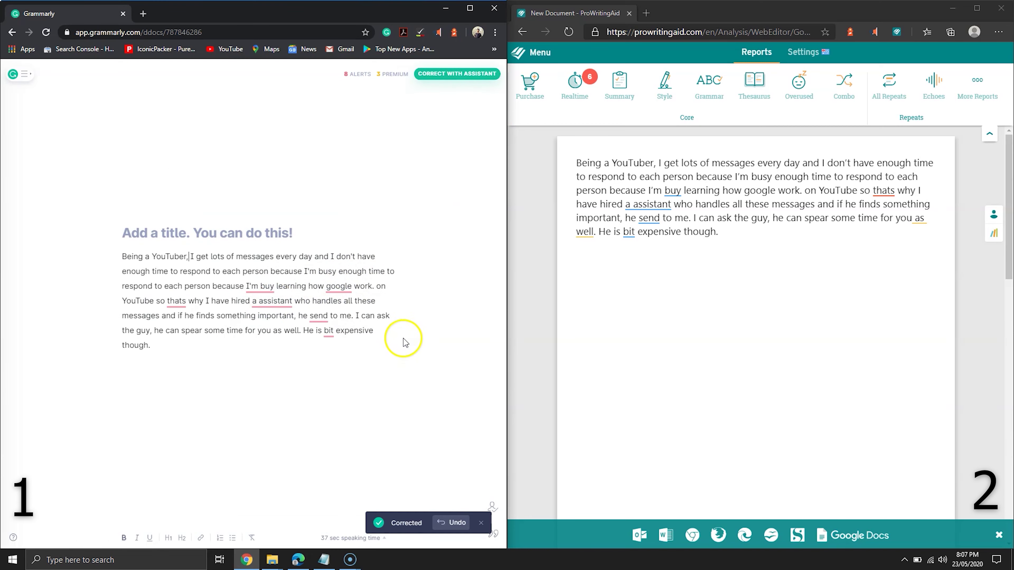
Step: Accept 'busy' in ProWritingAid and apply Grammarly's 'I buy' and 'to google' suggestions
left_click(368, 337)
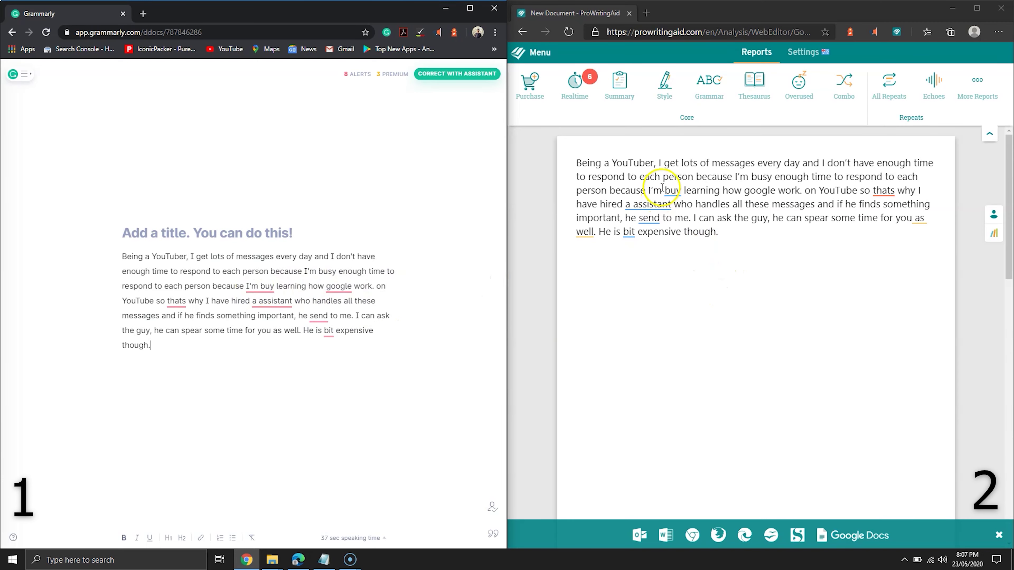
left_click(672, 191)
left_click(653, 235)
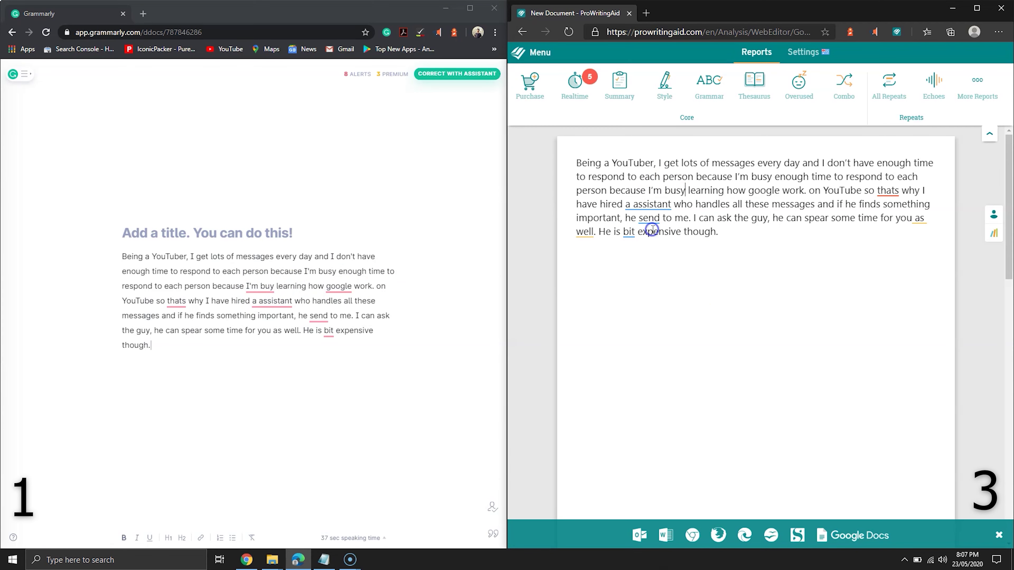
left_click(256, 287)
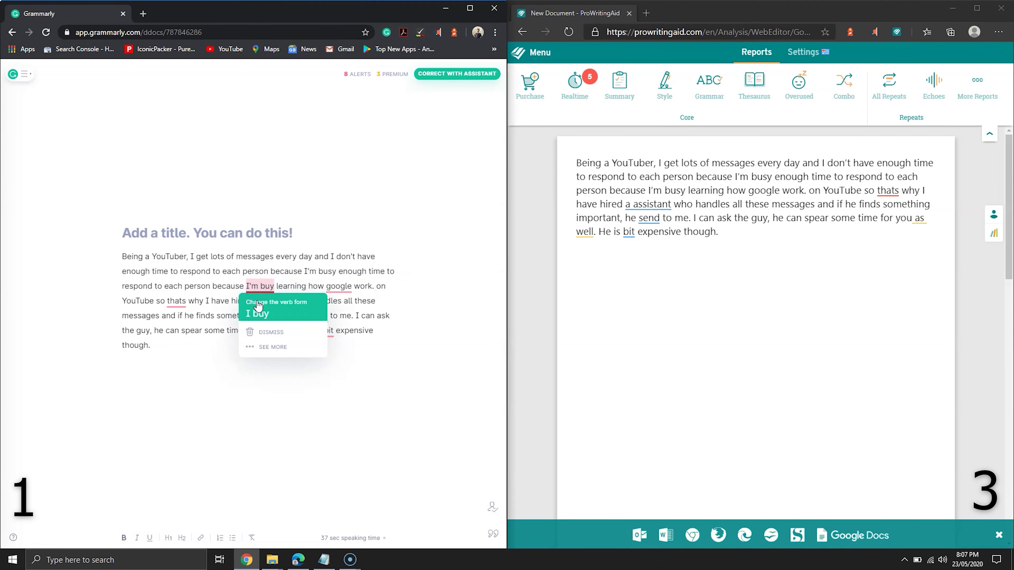
left_click(257, 313)
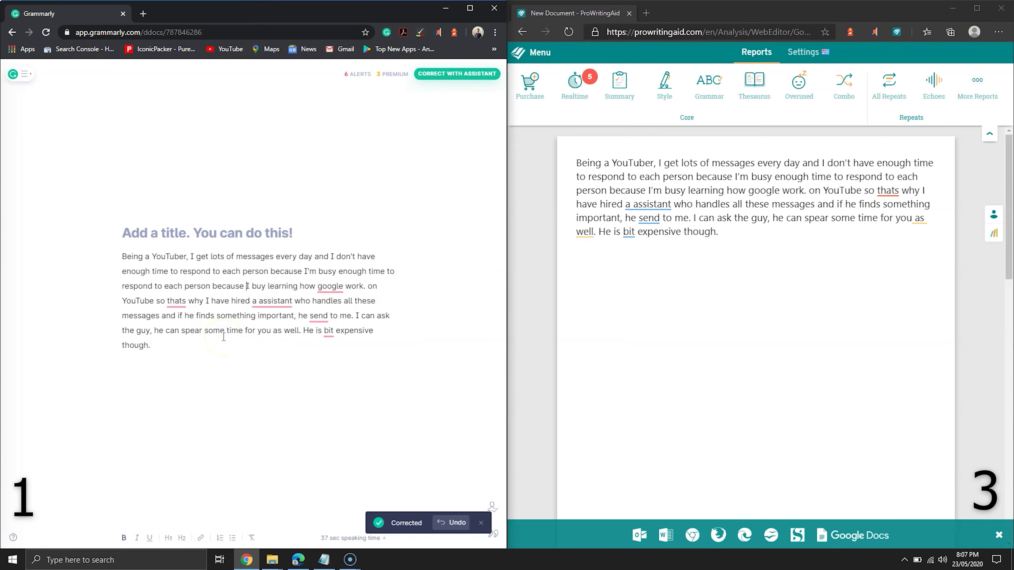
left_click(324, 288)
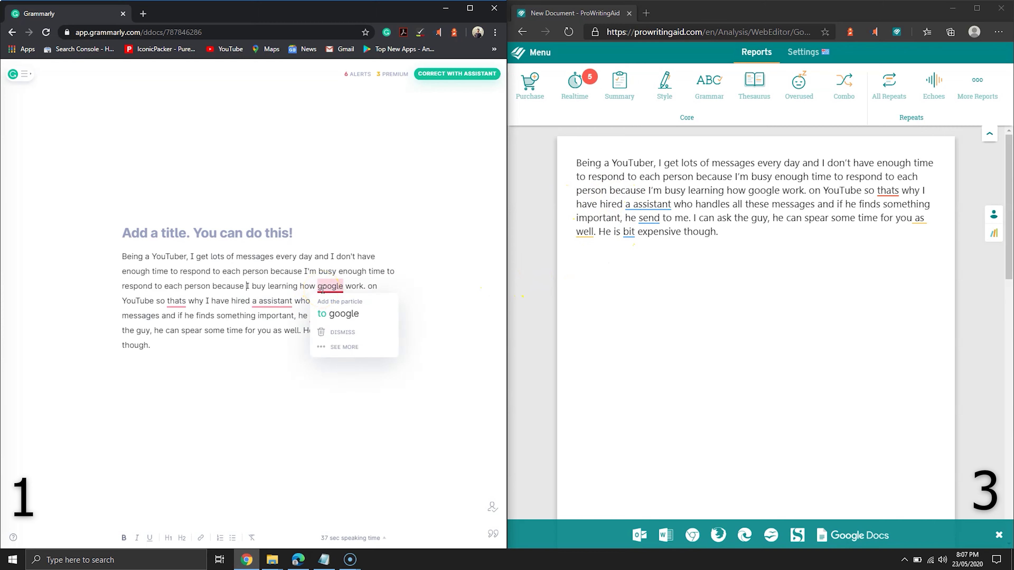
left_click(332, 314)
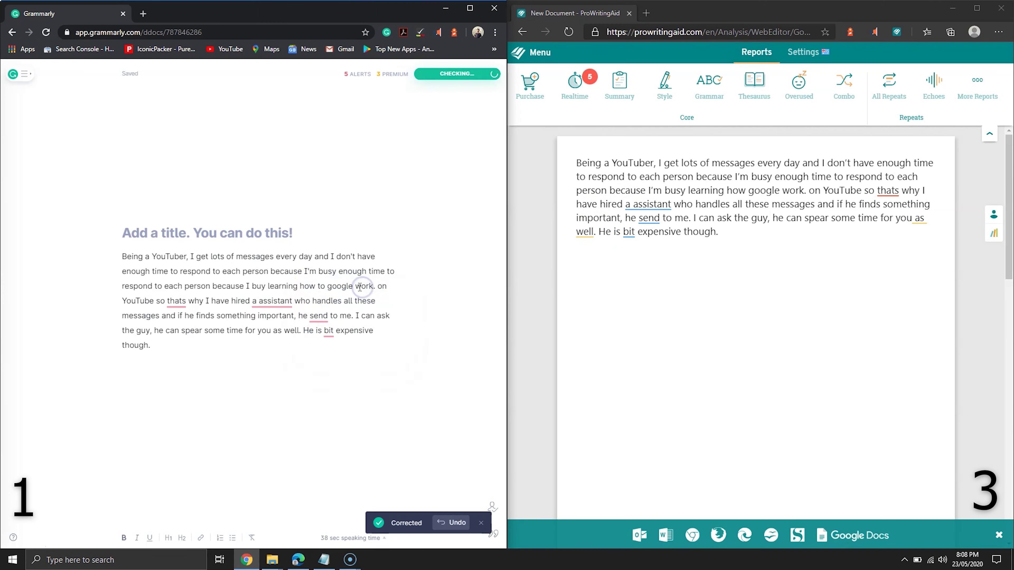
Step: Capitalise 'Google' in both editors and restore 'I'm' and drop 'to' in Grammarly
double_click(752, 191)
type("Google")
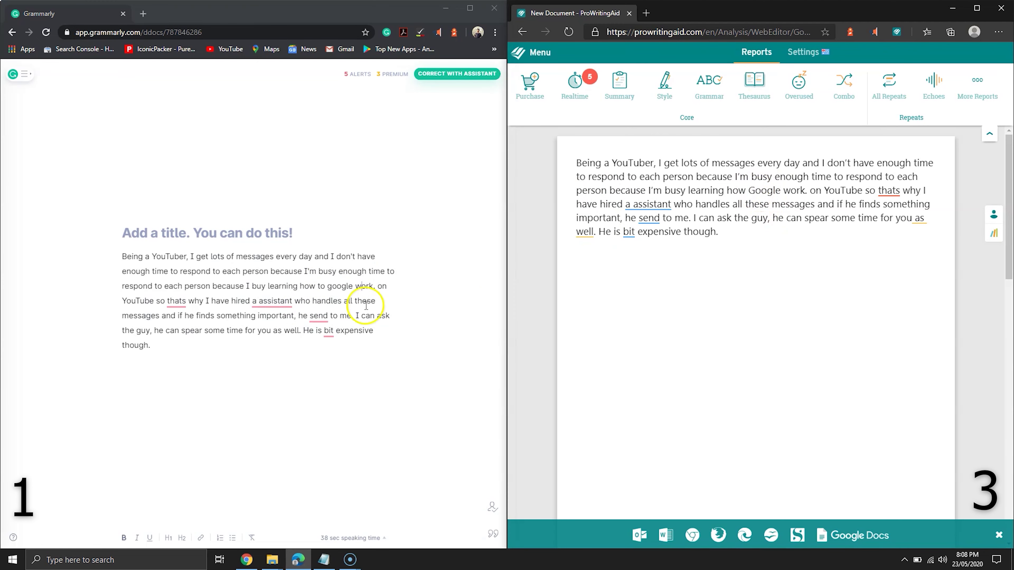
double_click(326, 287)
key("Delete")
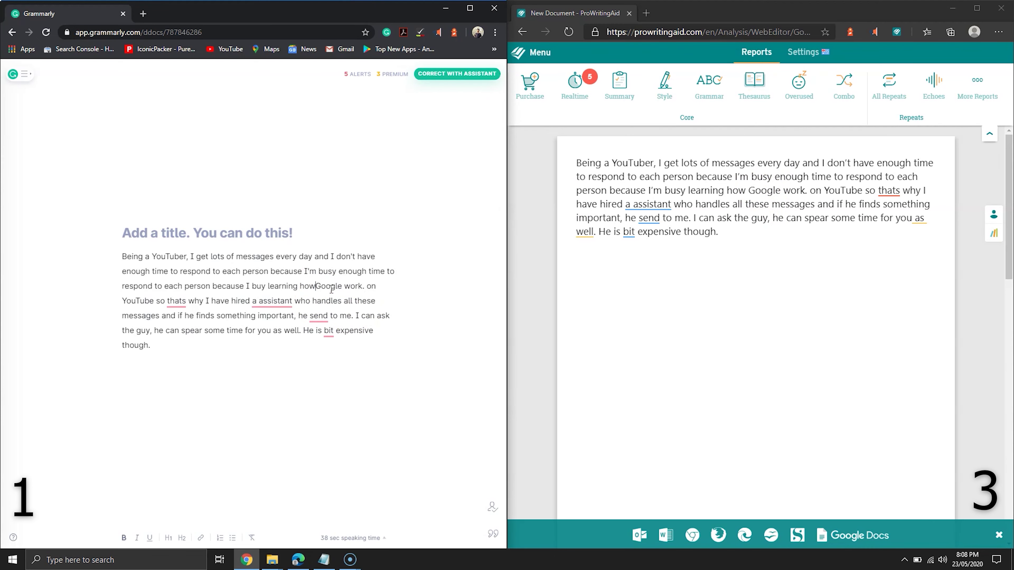
key("Delete")
type("G")
key("ctrl+Left")
key("ctrl+Left")
key("ctrl+Left")
key("ctrl+Left")
key("Left")
type("'m")
key("Right")
key("Right")
key("Right")
Step: Complete 'busy' in Grammarly and accept 'that's' in both editors
type("s")
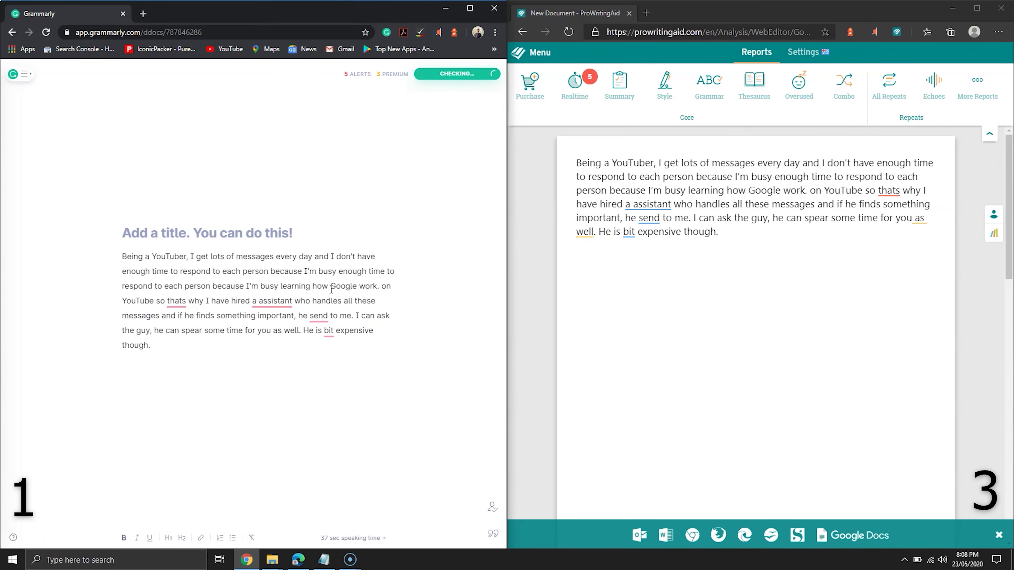
left_click(176, 301)
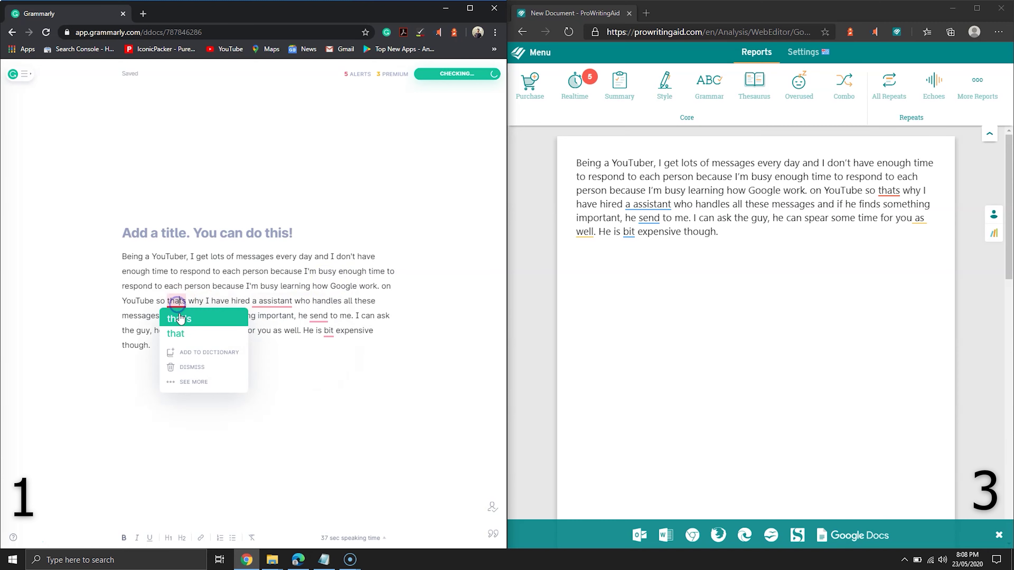
left_click(178, 319)
left_click(888, 190)
left_click(803, 231)
Step: Accept 'an assistant' and 'sends' in both editors
left_click(648, 204)
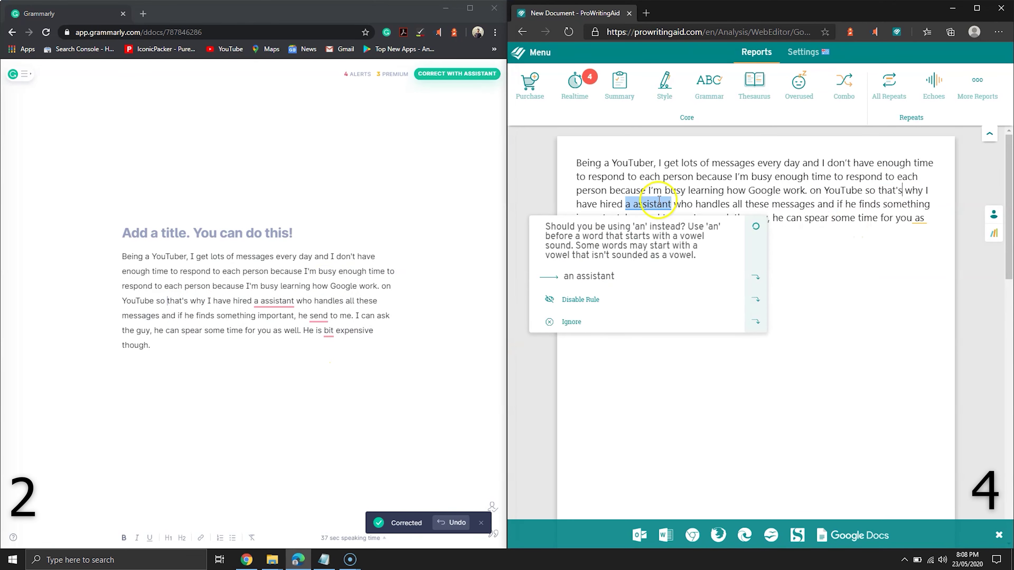
left_click(630, 268)
left_click(274, 301)
left_click(275, 319)
left_click(320, 319)
left_click(323, 343)
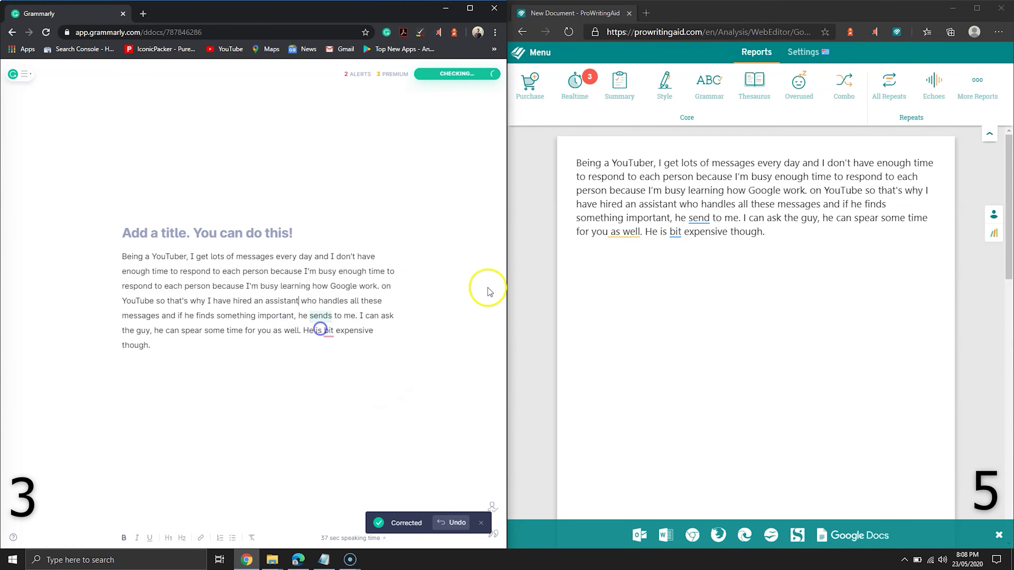
left_click(699, 218)
left_click(679, 269)
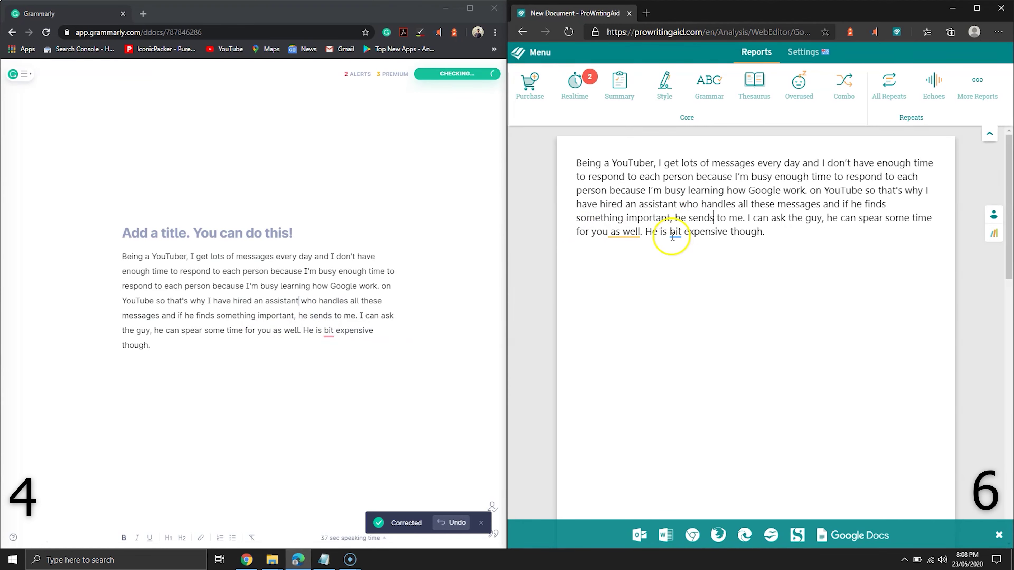
Step: Accept Grammarly's 'a bit' fix and select its last sentence
left_click(674, 232)
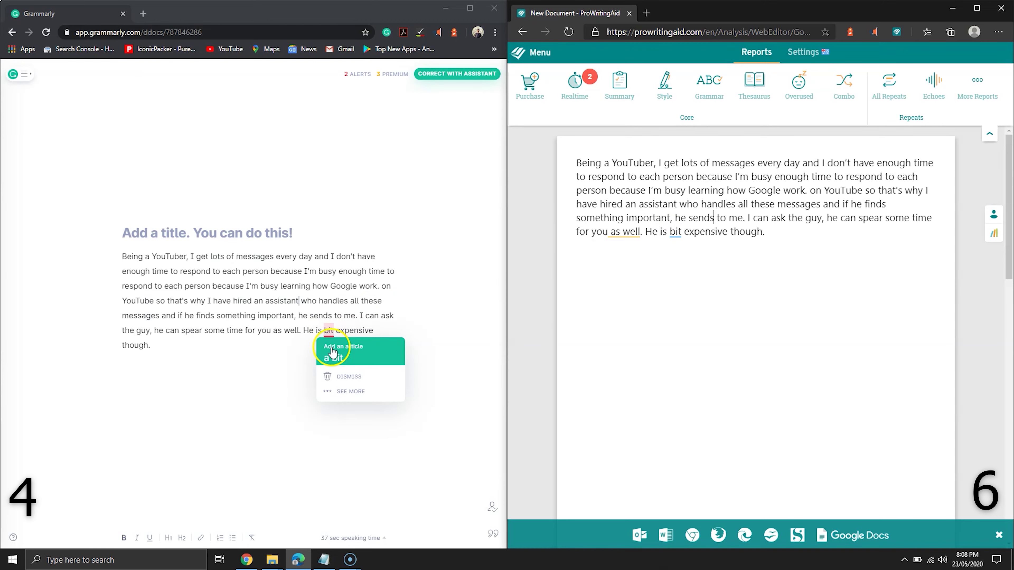
left_click(326, 348)
left_click_drag(304, 331, 380, 337)
Step: Insert 'a' before 'bit' in ProWritingAid's last sentence
left_click(671, 232)
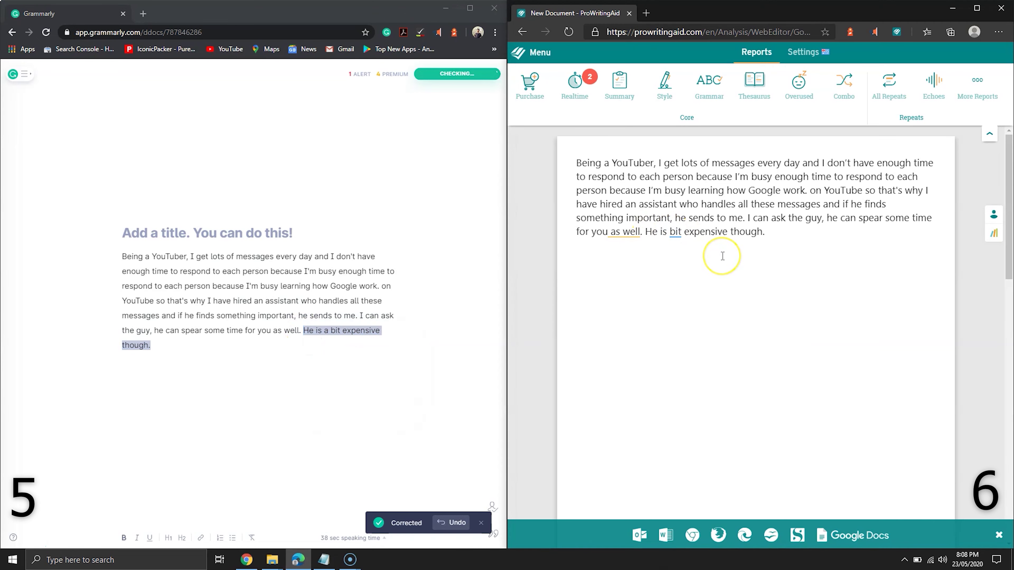
type("a")
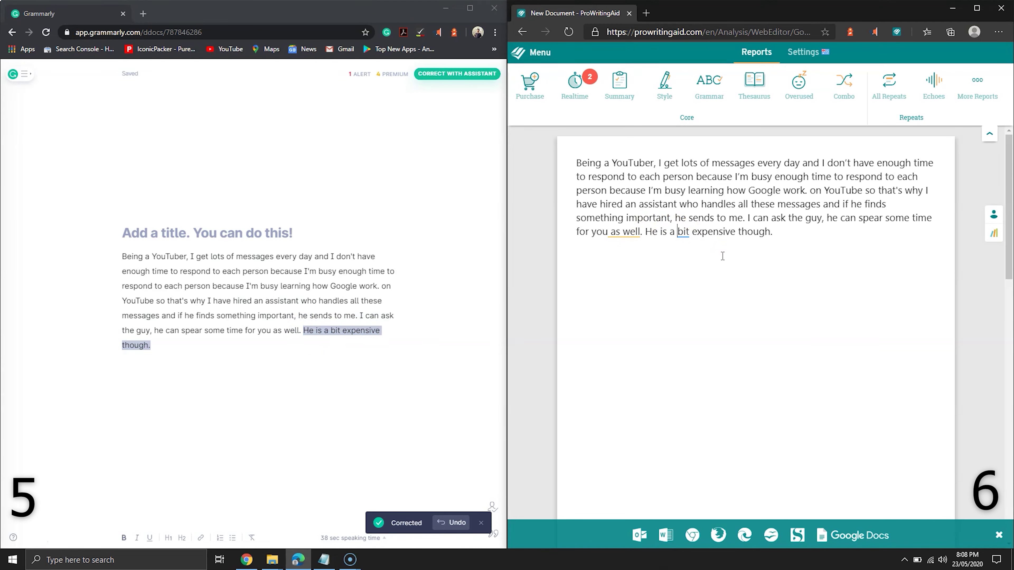
left_click(775, 233)
left_click(683, 232)
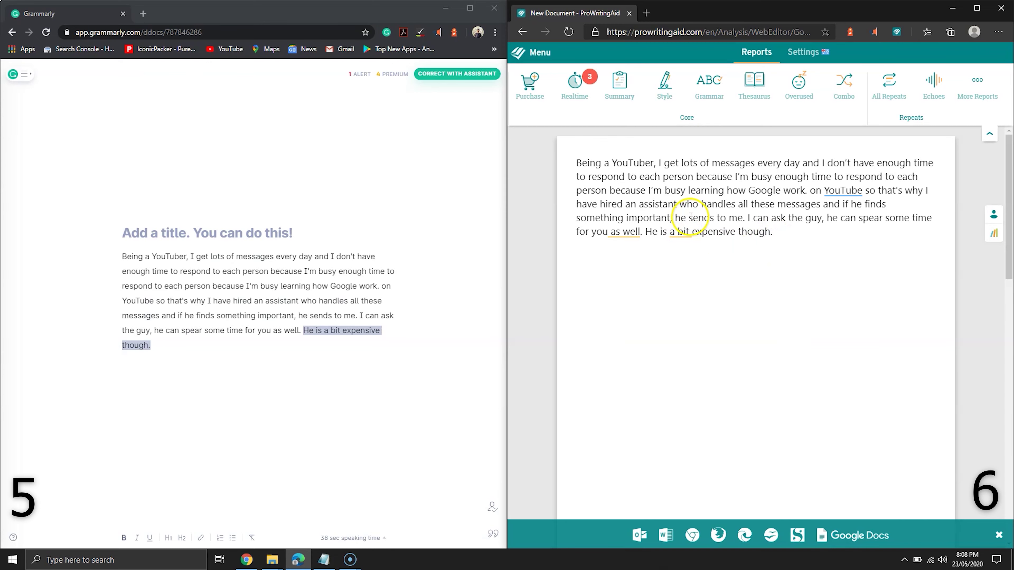
Step: Add the missing comma after 'YouTube' in ProWritingAid
left_click(839, 189)
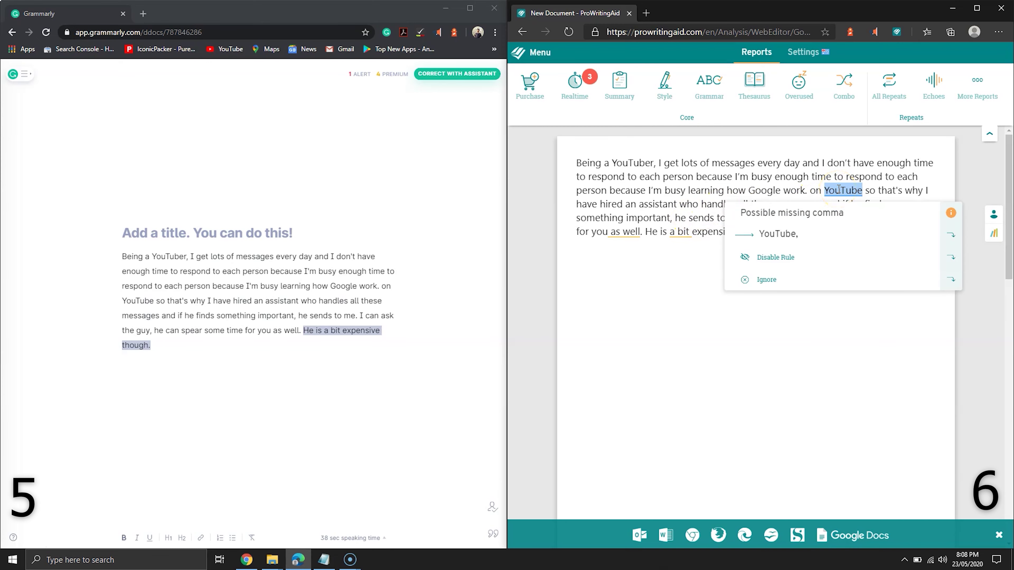
left_click(732, 183)
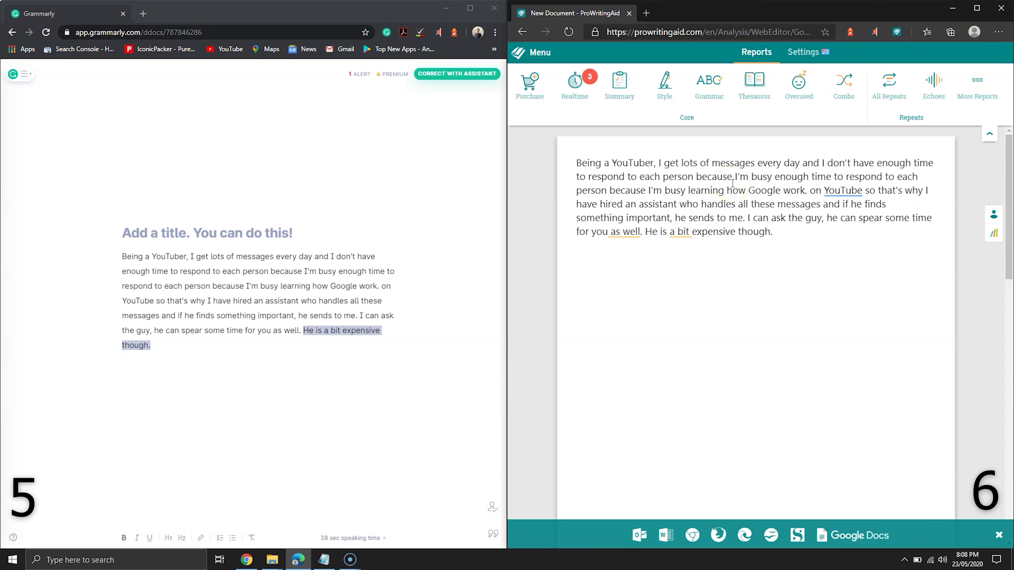
left_click(336, 359)
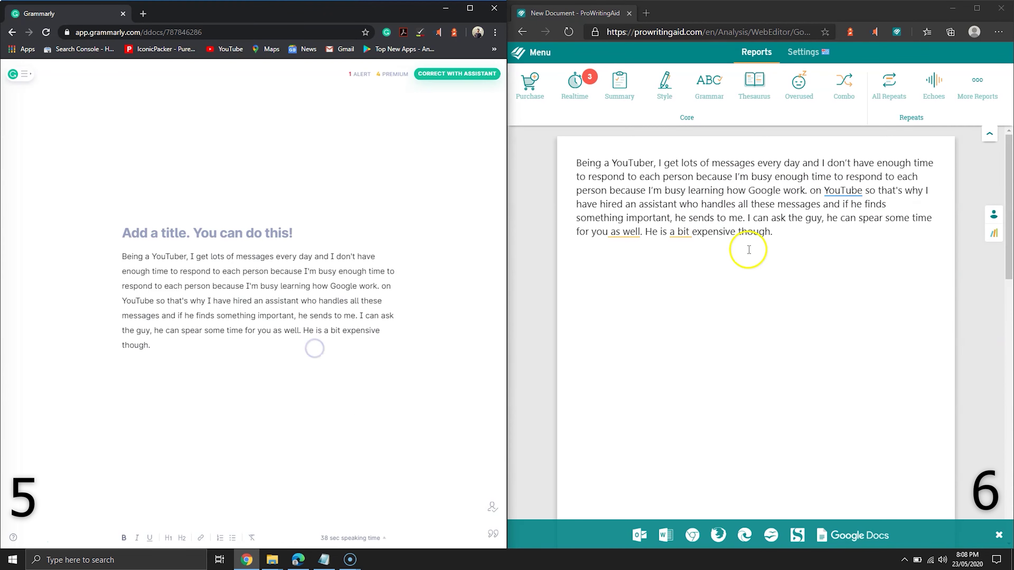
left_click(840, 191)
left_click(818, 221)
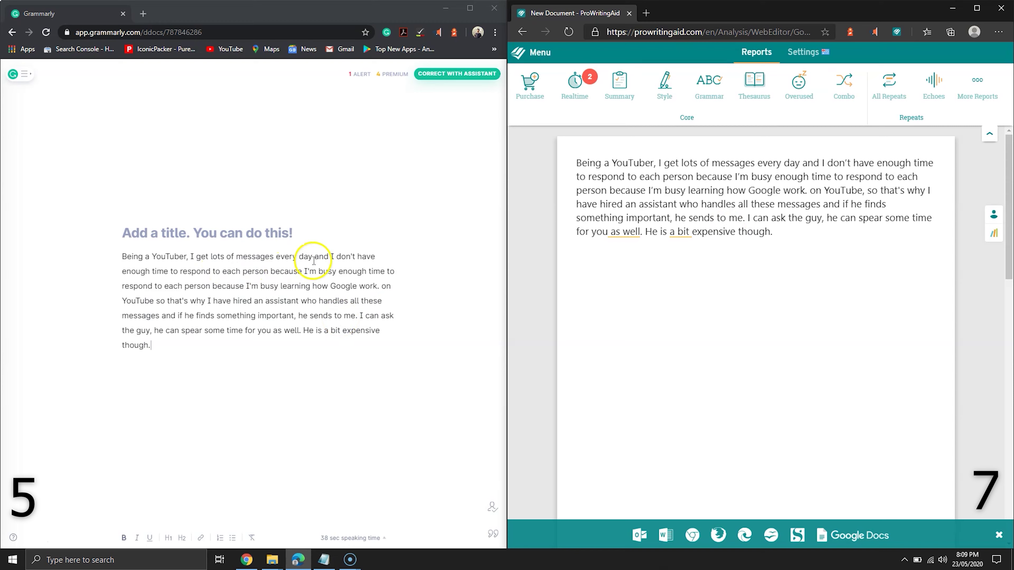
Step: Add commas after 'day' and 'person' in both editors
left_click(314, 257)
type(",")
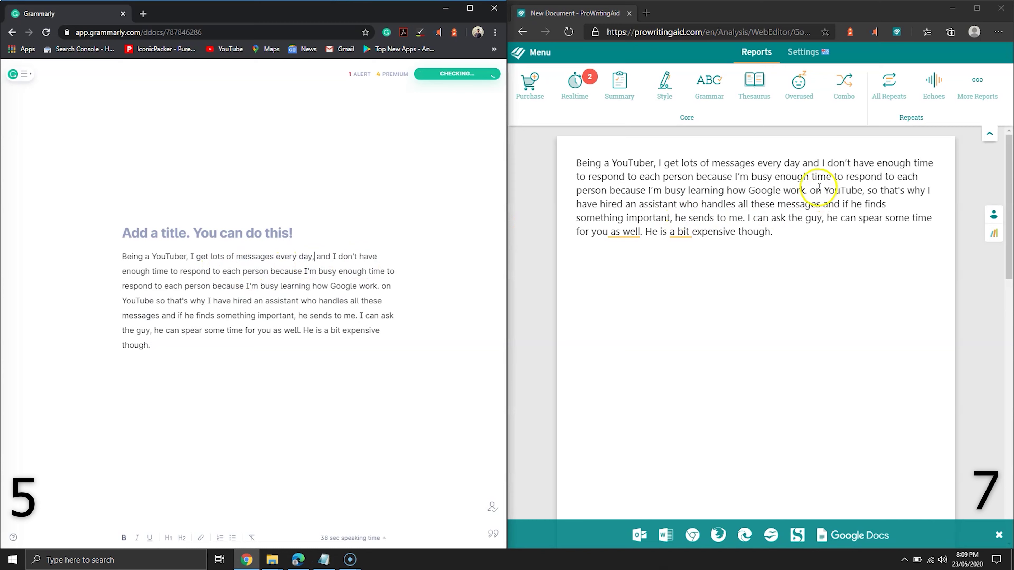
left_click(802, 163)
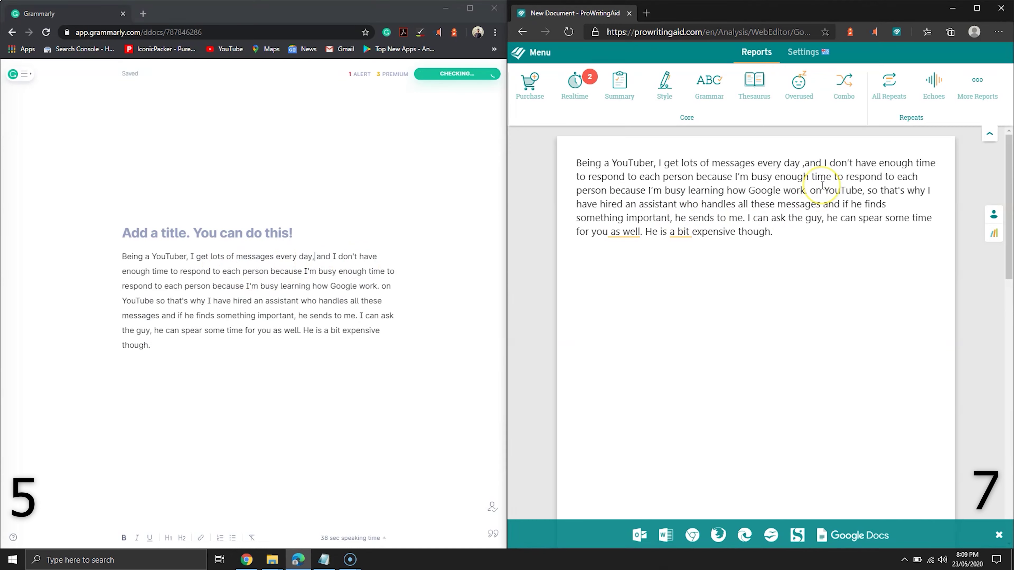
type(",")
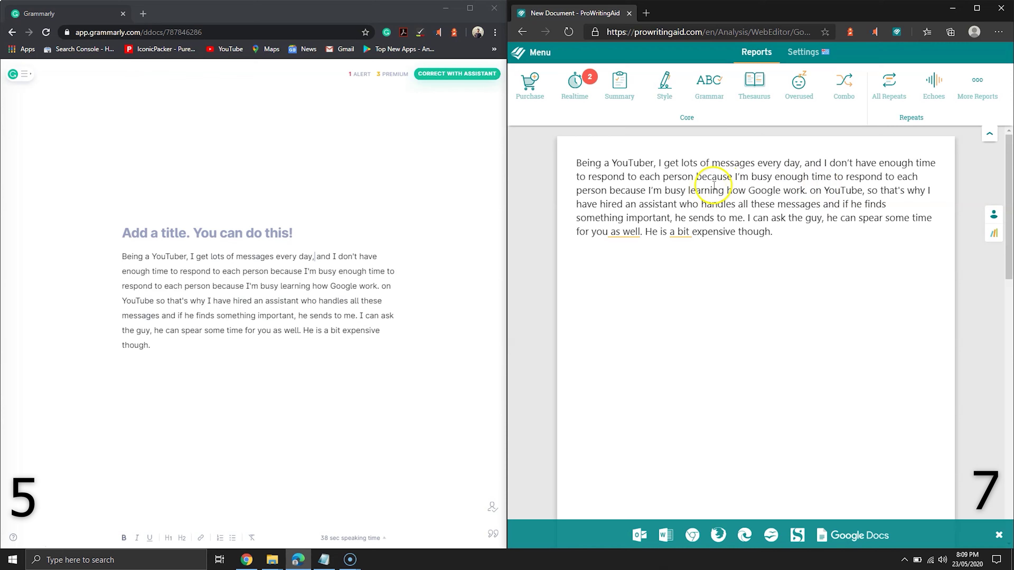
left_click(695, 177)
type(",")
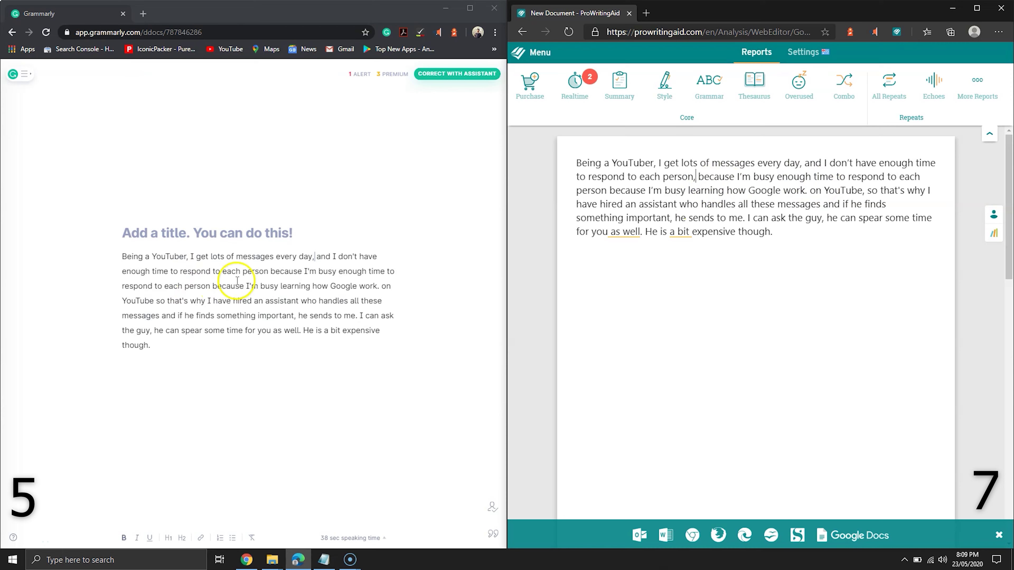
left_click(269, 272)
type(",")
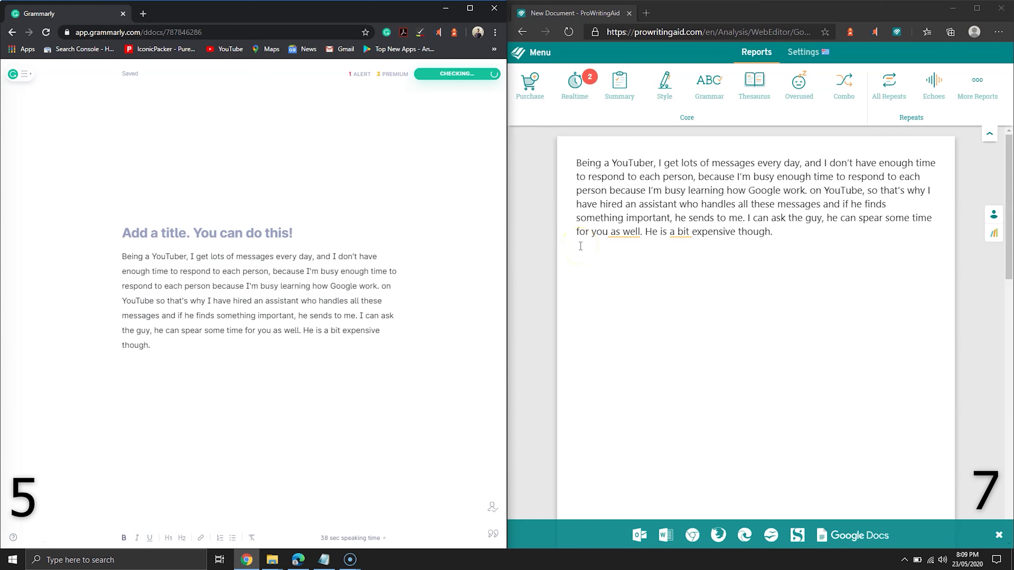
Step: Insert 'and I don't have' after 'busy' and change 'work' to 'works' in both editors
left_click(352, 275)
type("and I don't hav")
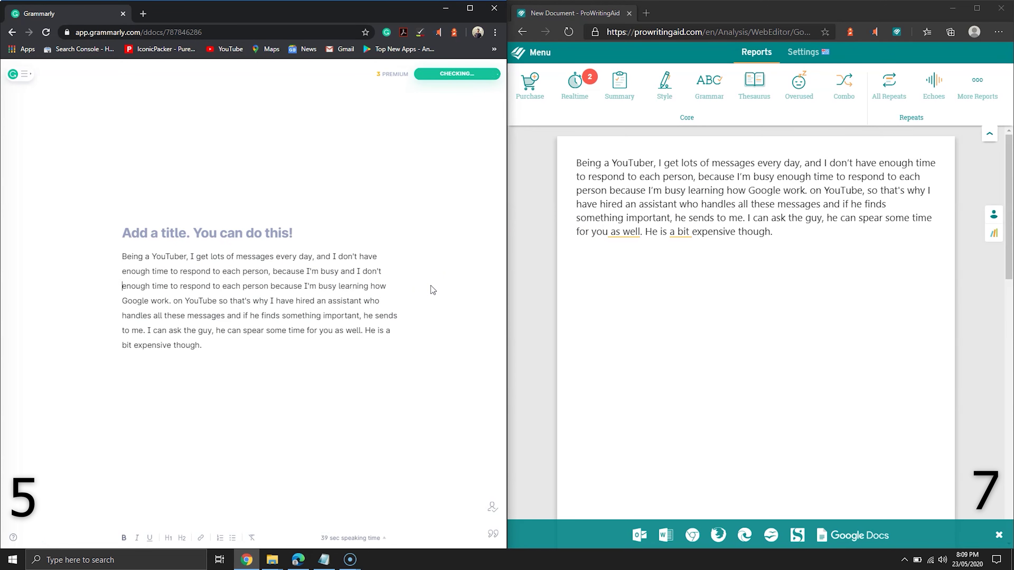
type("e")
left_click(776, 177)
type("and I ")
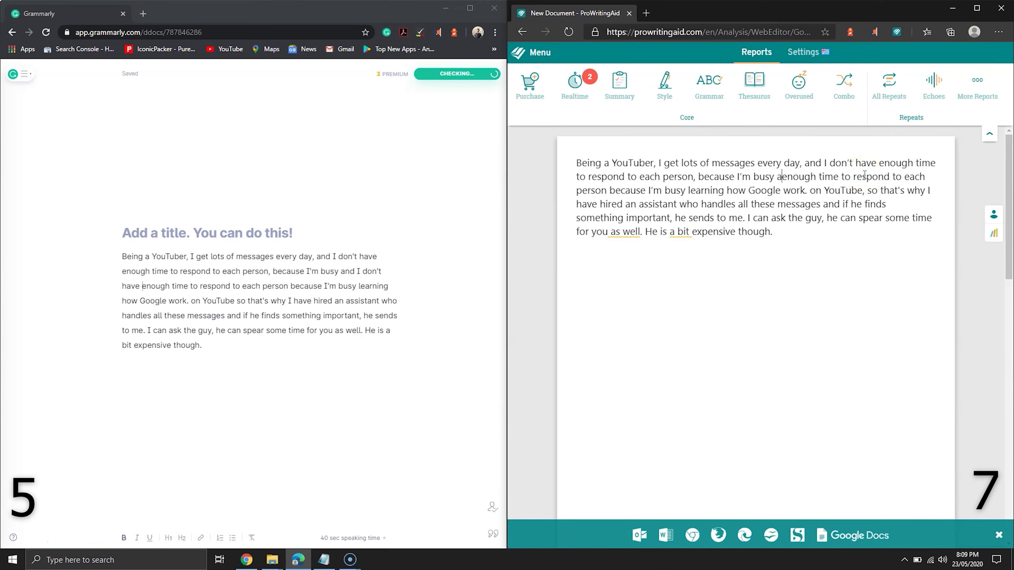
type("don't have")
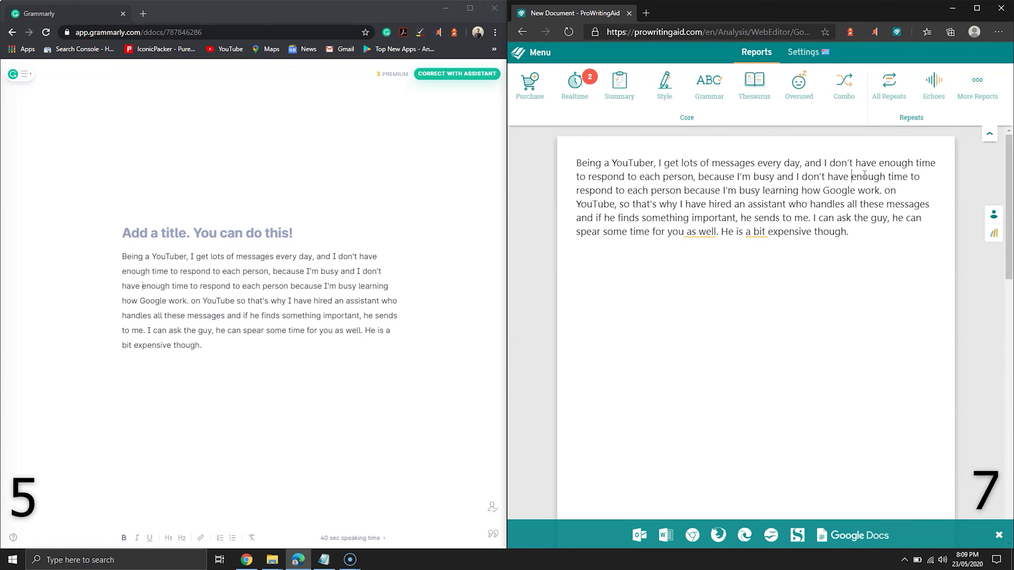
left_click(858, 190)
type("s")
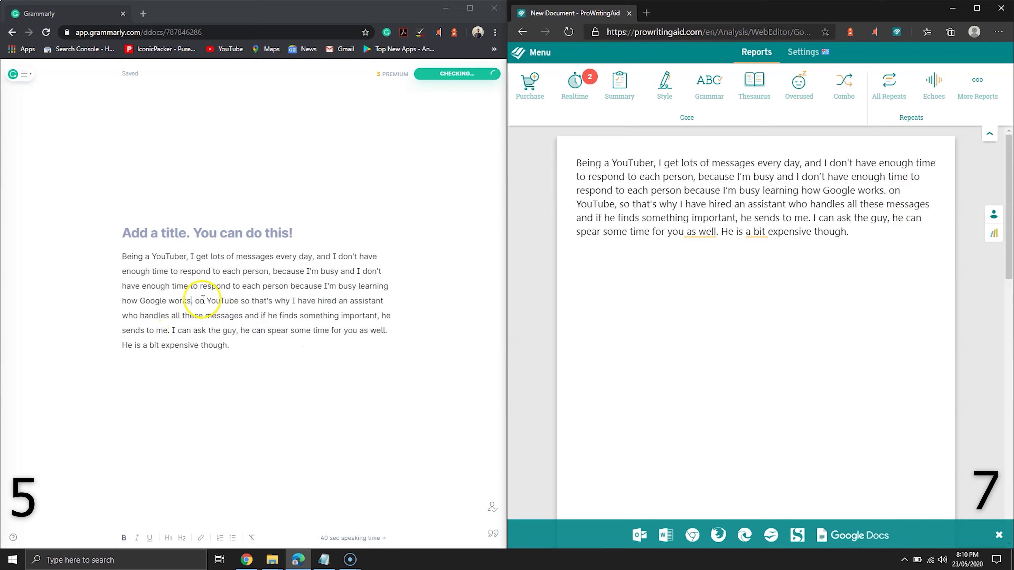
left_click(192, 301)
type("s")
Step: Capitalise 'On' in both editors and replace the comma after 'guy' with 'if'
left_click(200, 300)
key("BackSpace")
type("O")
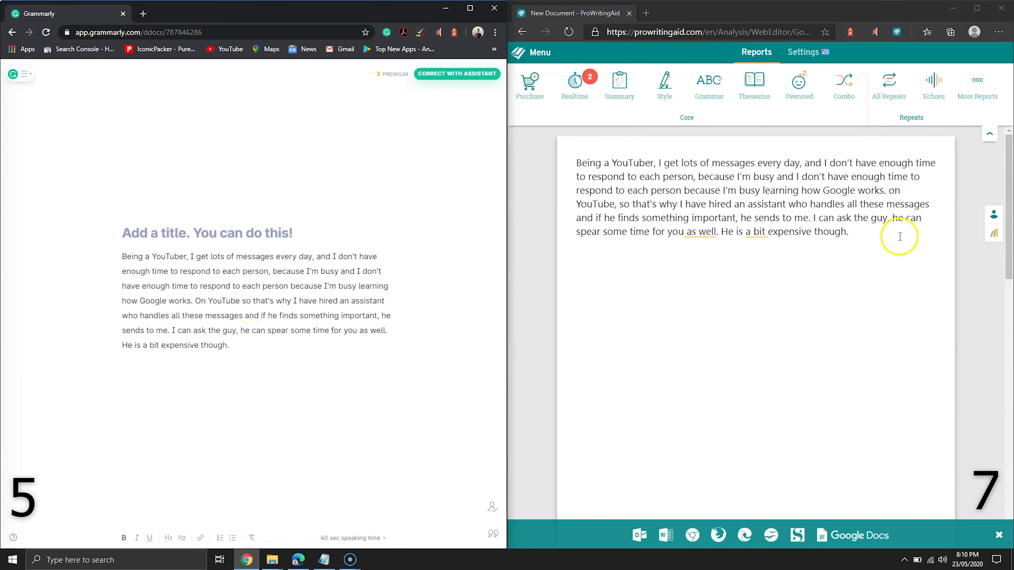
left_click(894, 193)
key("BackSpace")
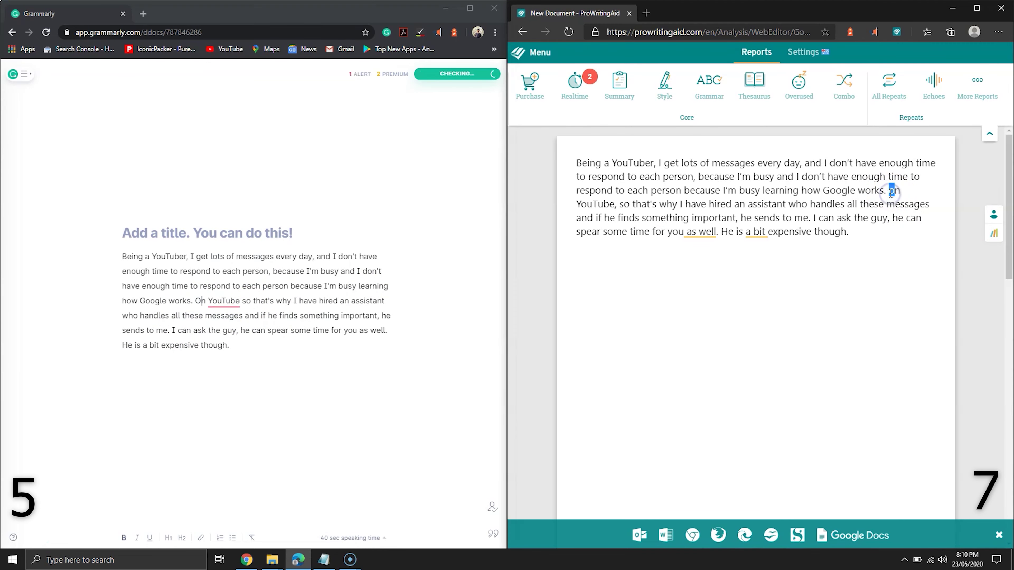
type("O")
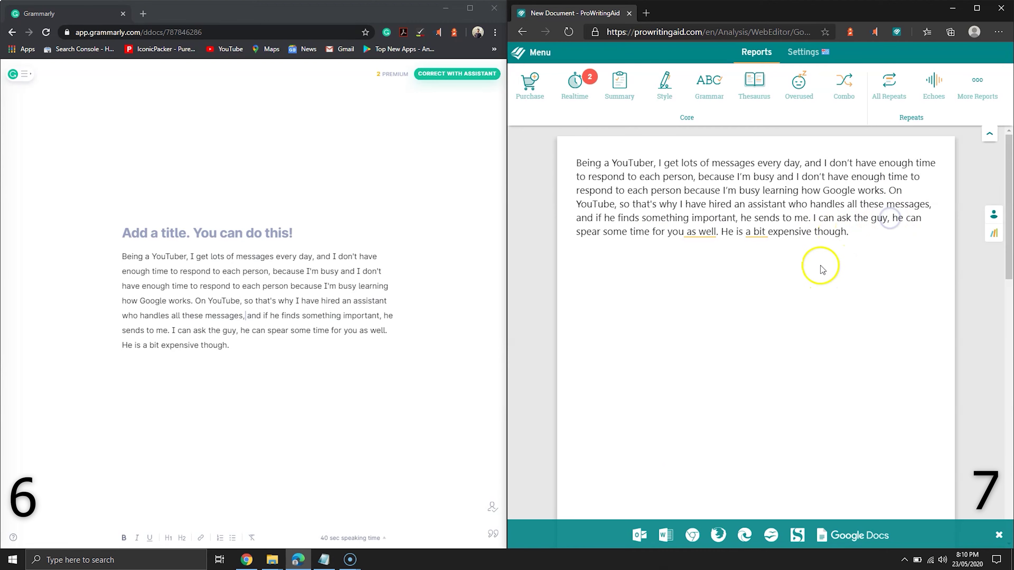
key("BackSpace")
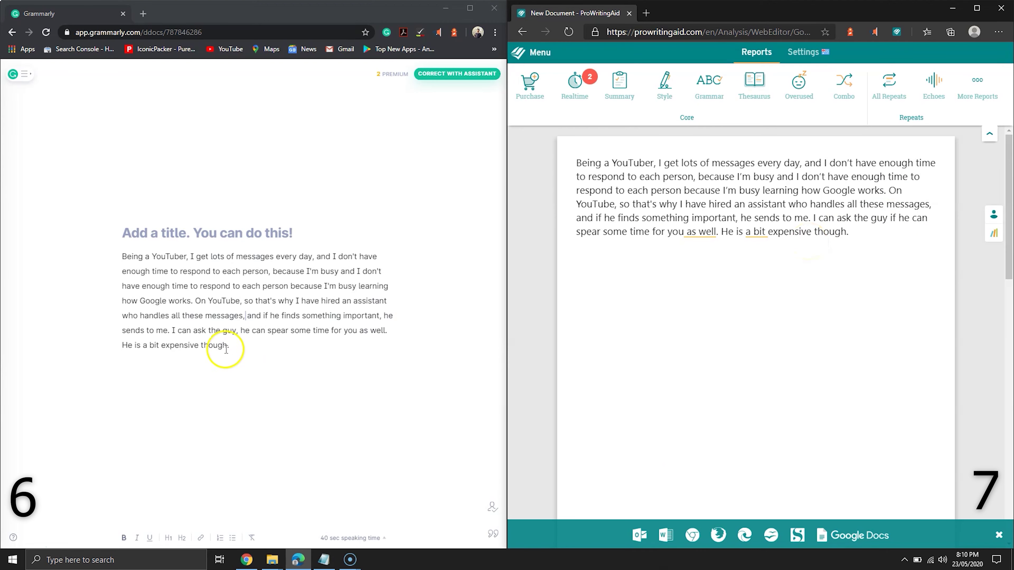
left_click(241, 331)
key("BackSpace")
key("BackSpace")
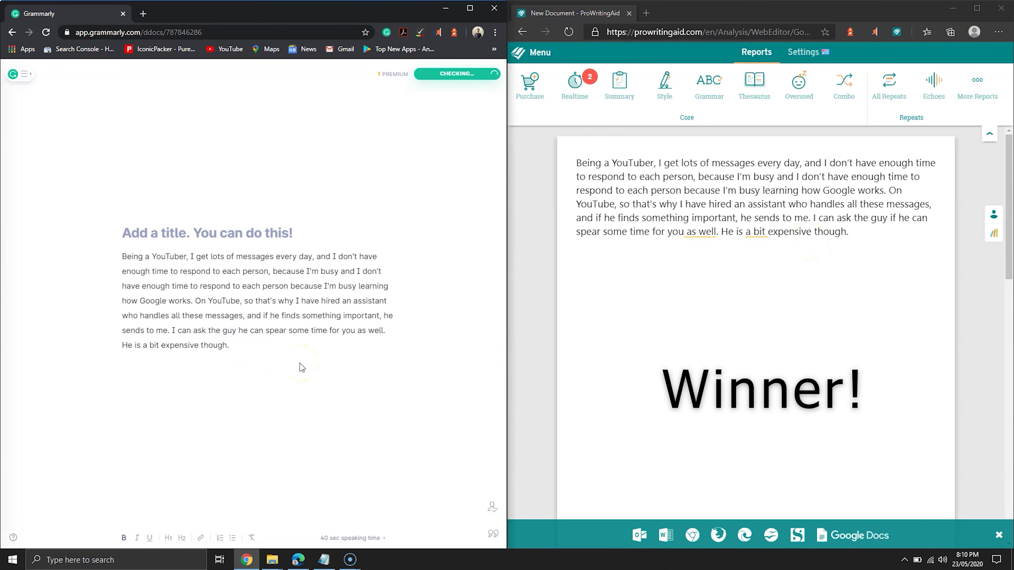
type("if")
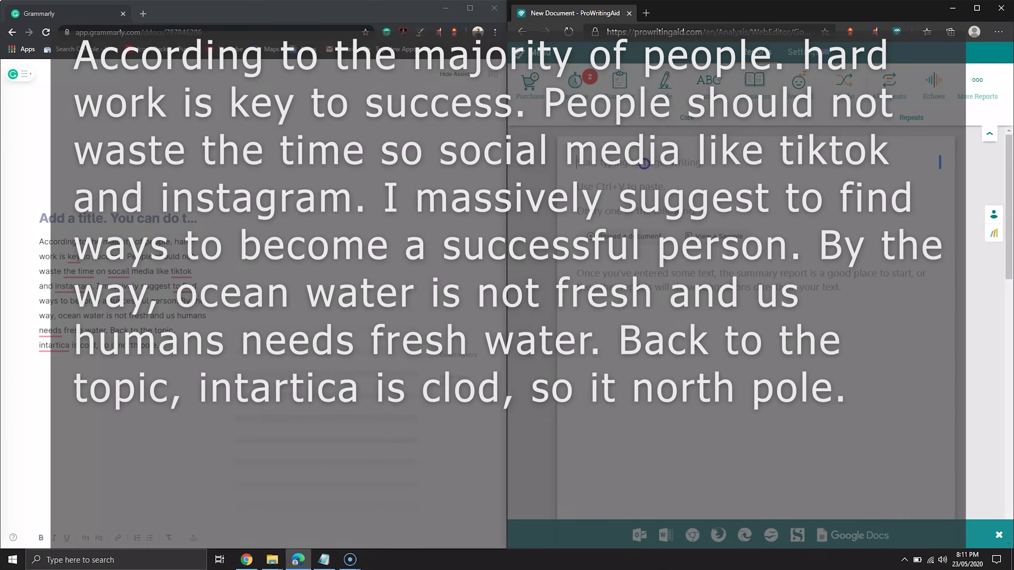
Step: Paste the 'According to the majority of people' paragraph into ProWritingAid and accept Grammarly's 'the key' fix
type("According to the majority of people, hard work is key to success. People should not waste the time on socail media like tiktok and instagram. I massively suggest to find ways to become a successful person. By the way, ocean water is not fresh and us humans needs fresh water. Back to the topic, intartica is cold, so it north pole.")
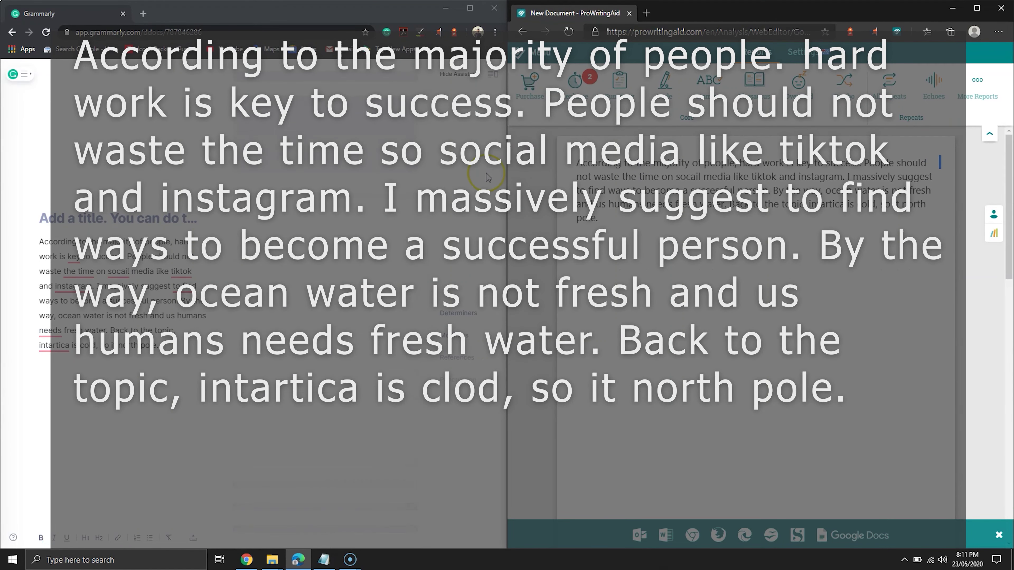
left_click(455, 74)
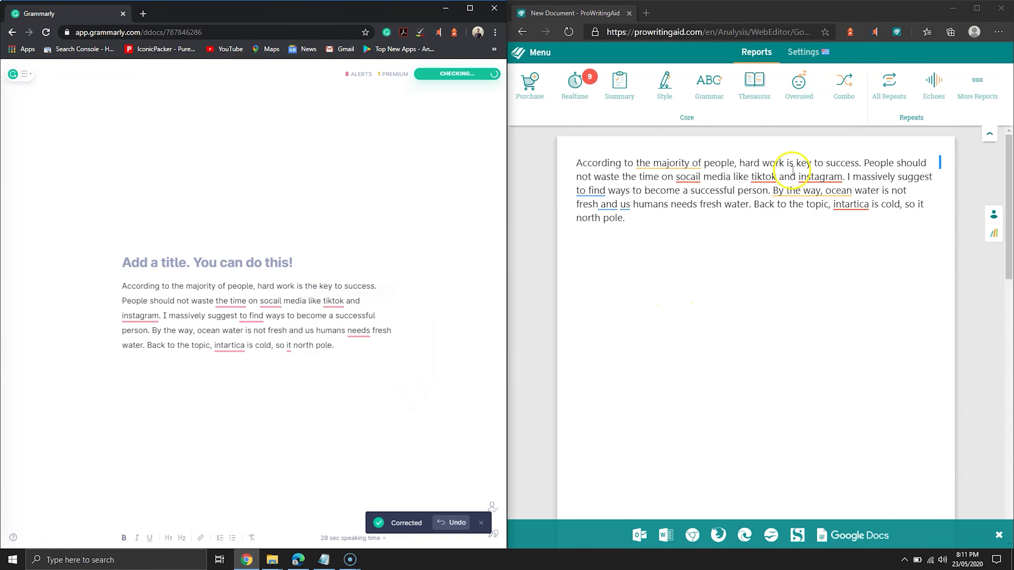
left_click(798, 163)
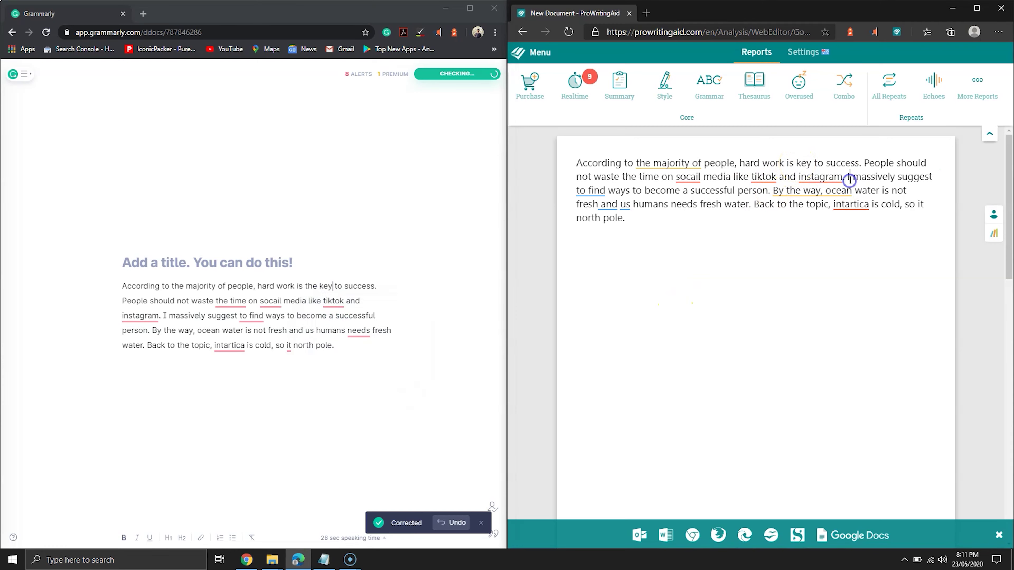
left_click(680, 163)
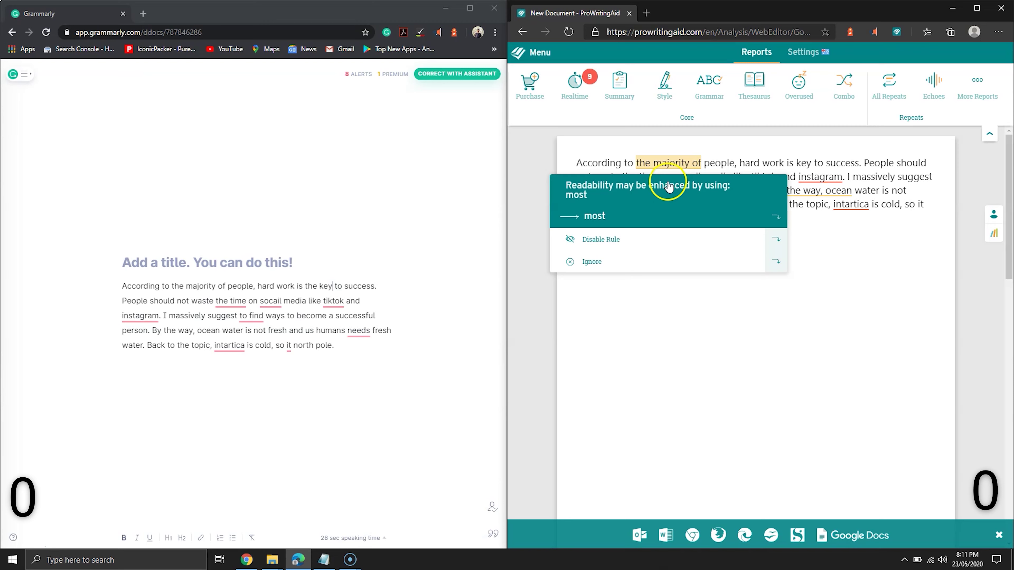
Step: Replace 'the majority of' with 'most' and drop 'the' before 'time' in both editors
left_click(594, 216)
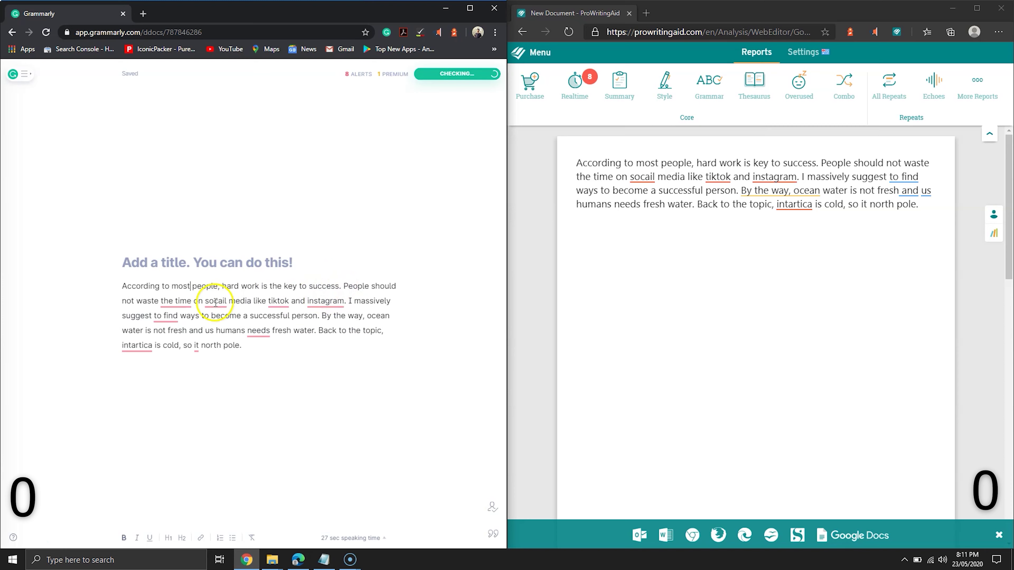
left_click(172, 304)
left_click(179, 328)
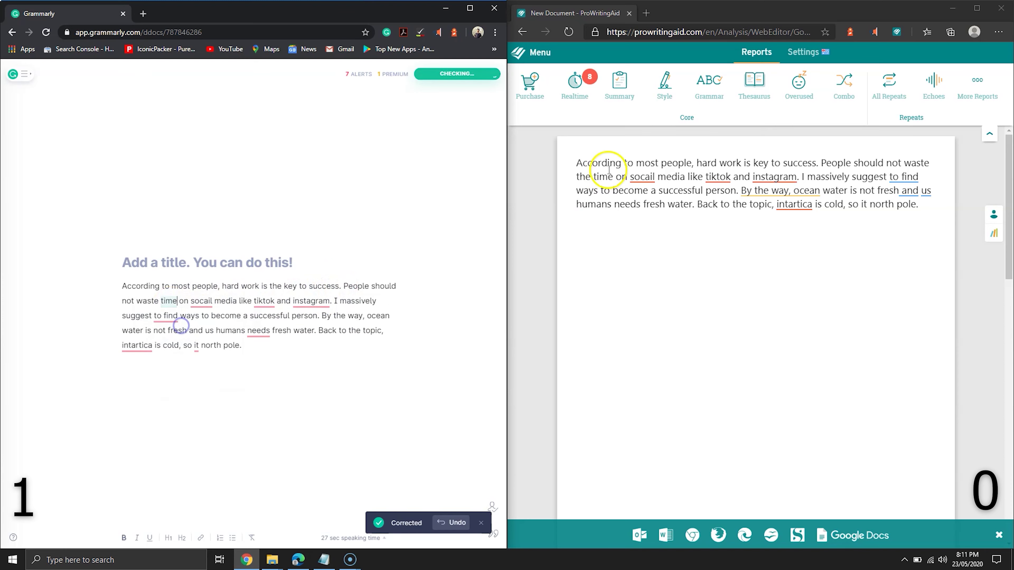
double_click(582, 176)
key("BackSpace")
Step: Correct 'socail' to 'social' in both editors and capitalise 'TikTok' in Grammarly
left_click(201, 301)
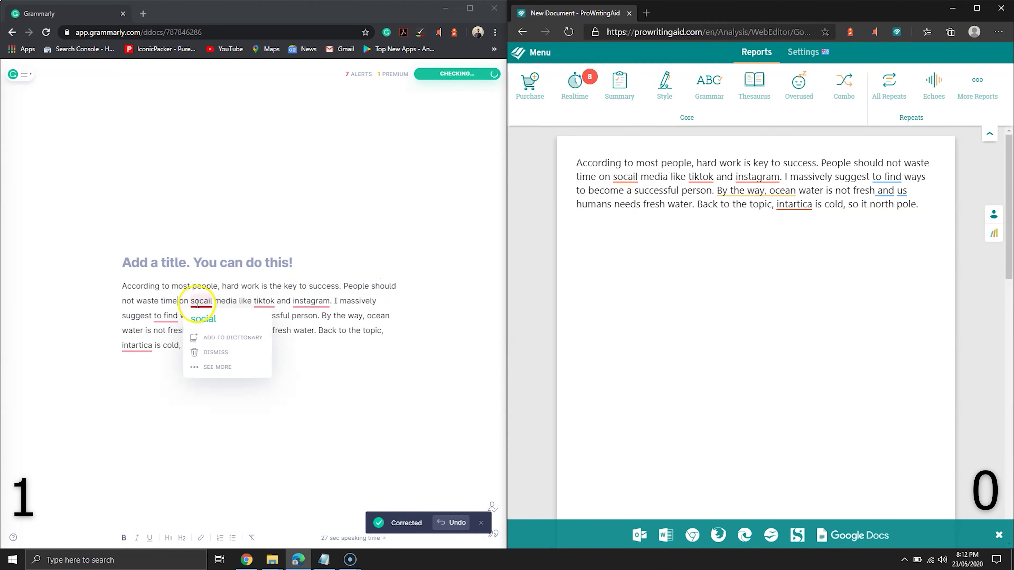
left_click(218, 335)
left_click(609, 180)
left_click(615, 199)
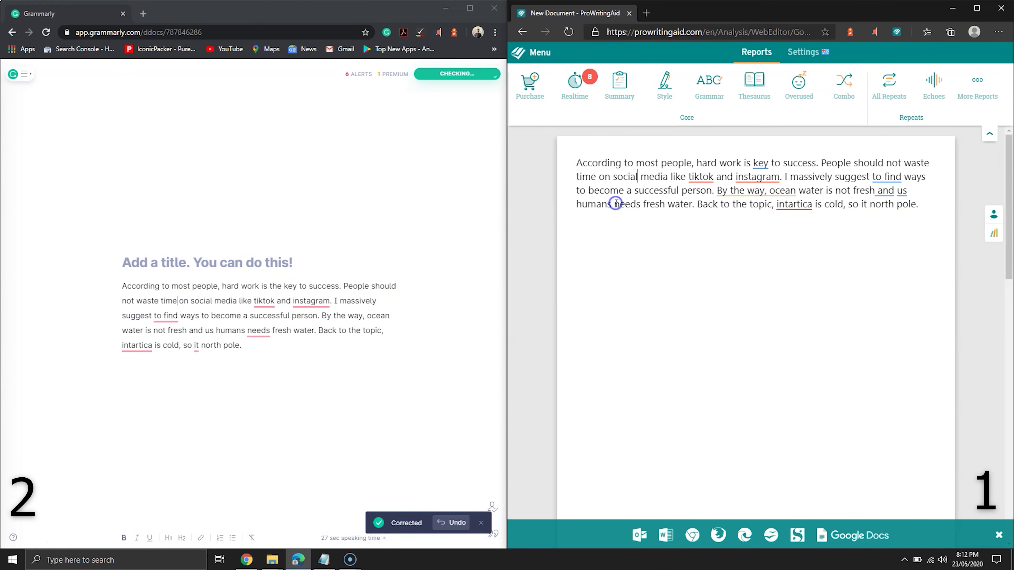
left_click(268, 319)
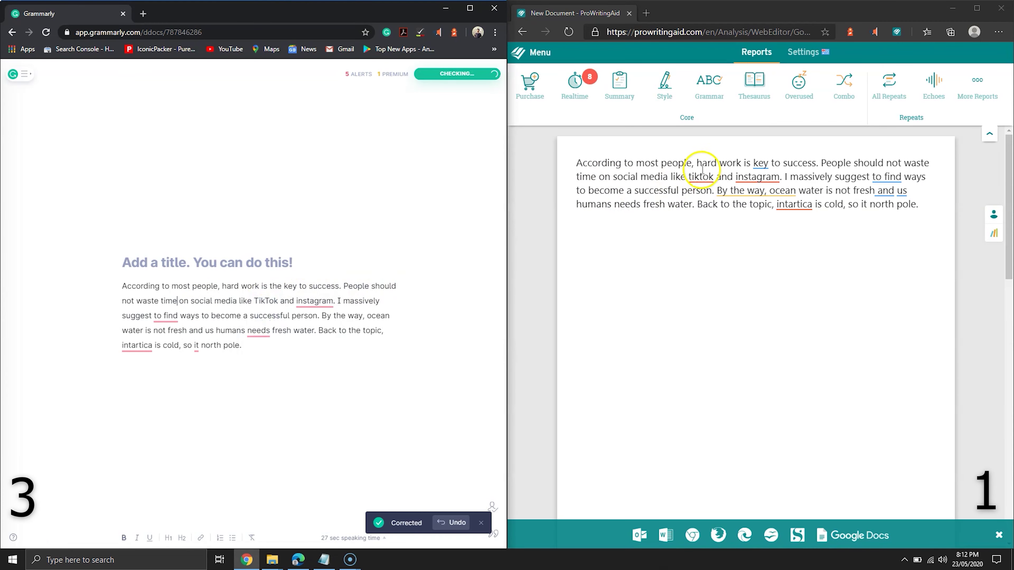
mouse_move(700, 176)
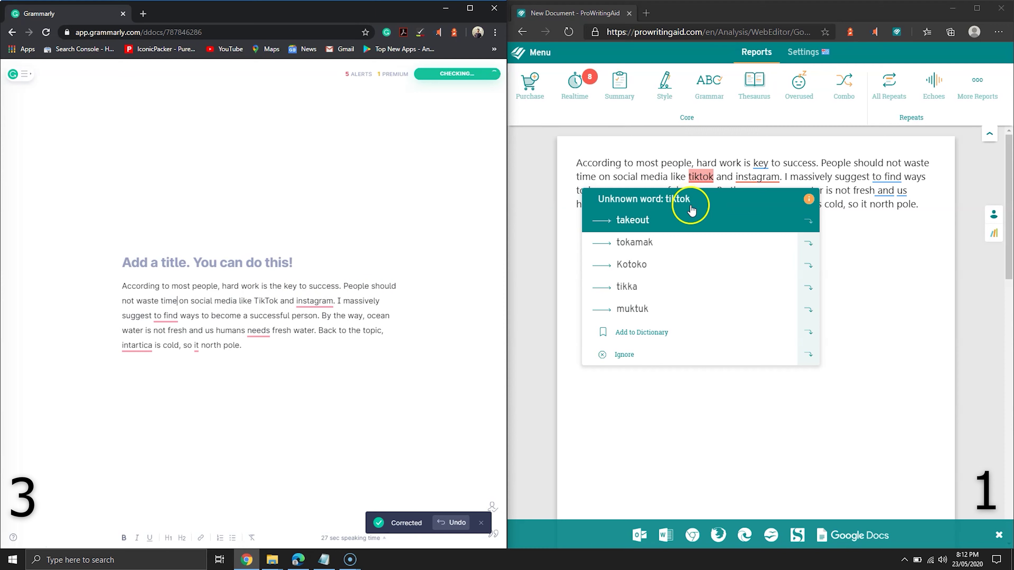
left_click(696, 180)
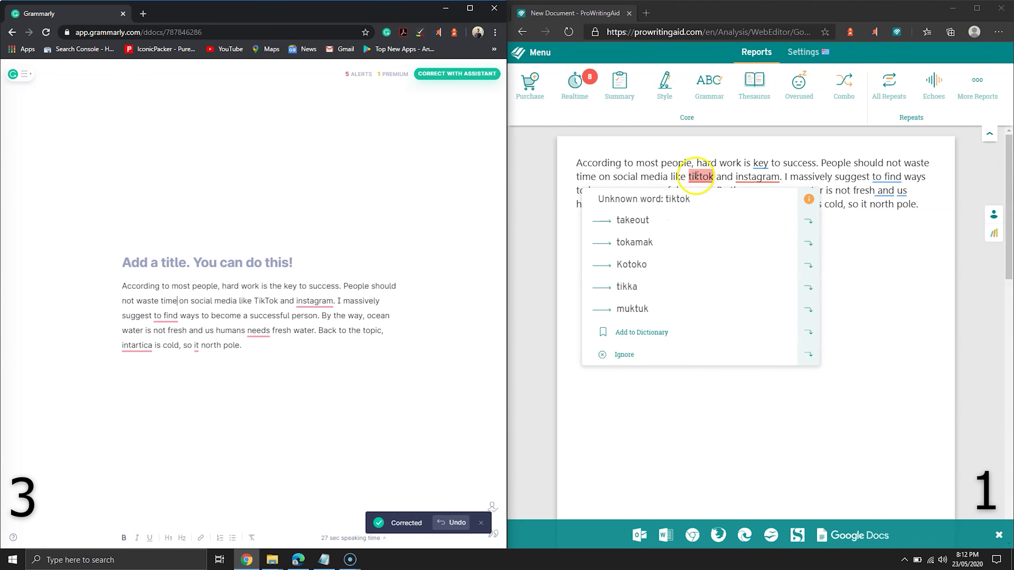
double_click(697, 176)
mouse_move(760, 174)
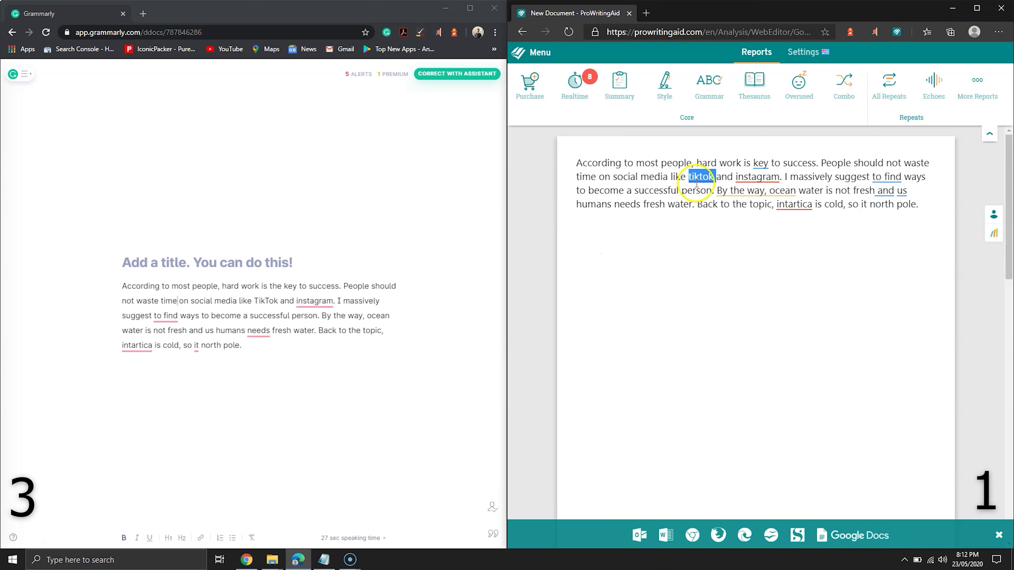
Step: Retype 'tiktok' as 'TikTok' in ProWritingAid after checking its word suggestions
double_click(701, 177)
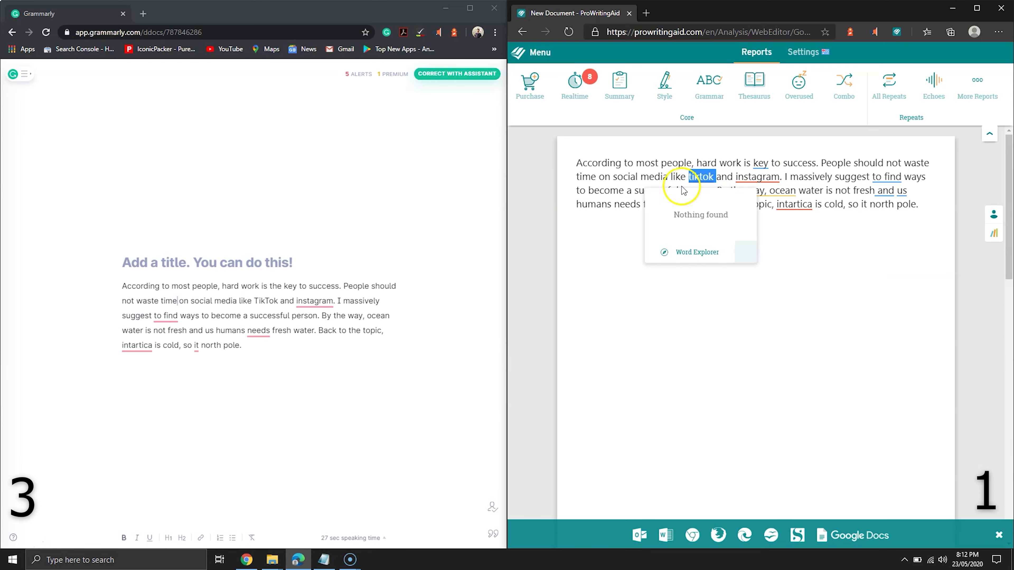
double_click(585, 162)
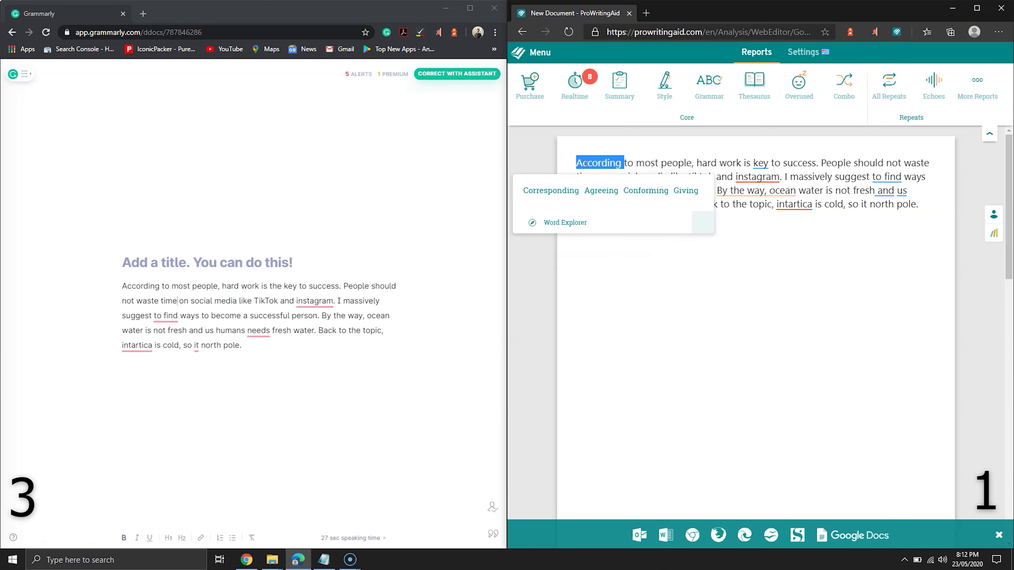
left_click(639, 164)
double_click(141, 286)
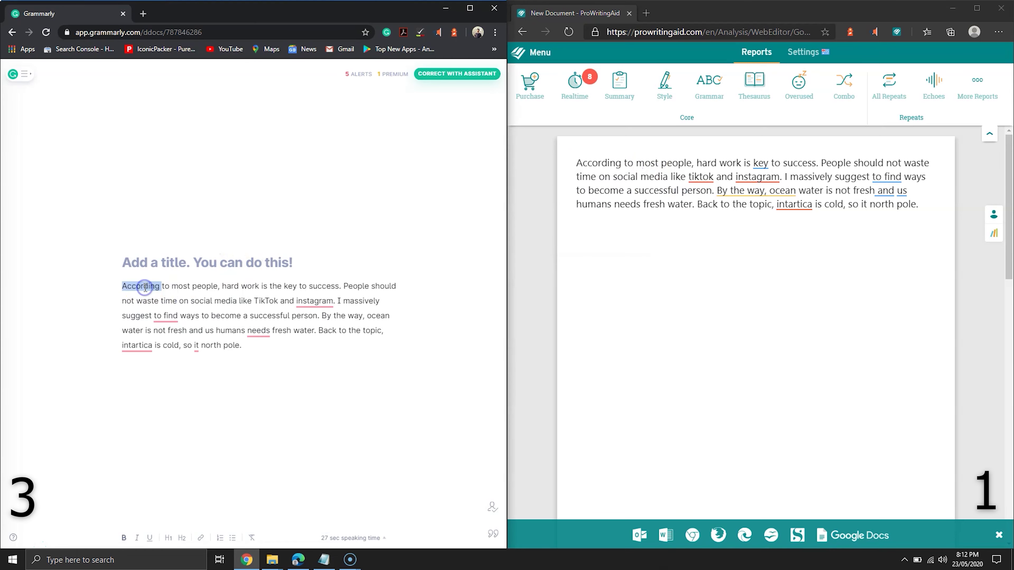
double_click(701, 176)
type("TikTok")
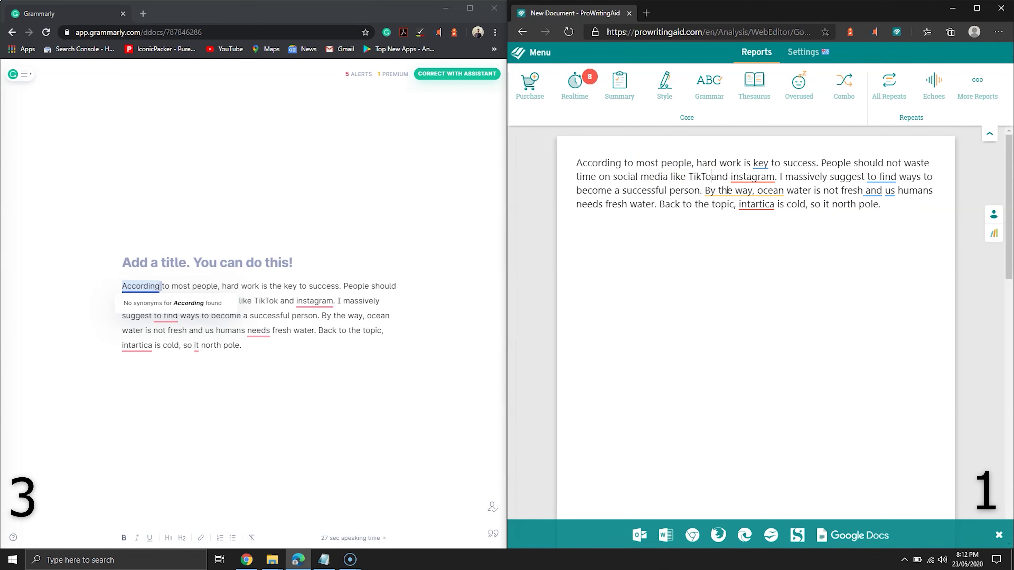
Step: Capitalise 'Instagram' in Grammarly and review ProWritingAid's 'By the way, ocean' suggestion
left_click(315, 301)
left_click(319, 319)
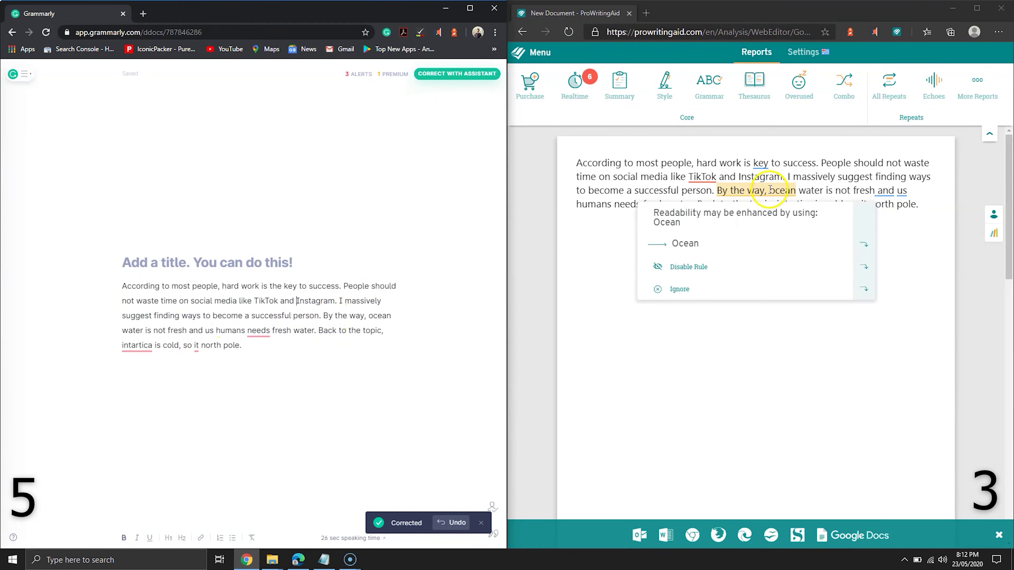
left_click(761, 190)
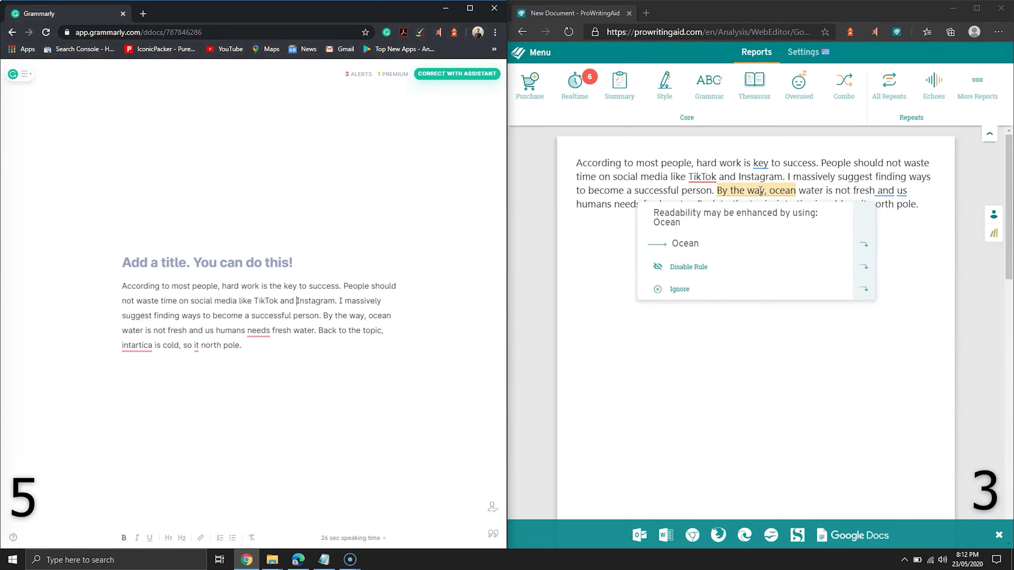
Step: Add a comma after 'not fresh' in both editors and replace 'us' with 'we' in ProWritingAid
left_click(930, 240)
left_click(891, 195)
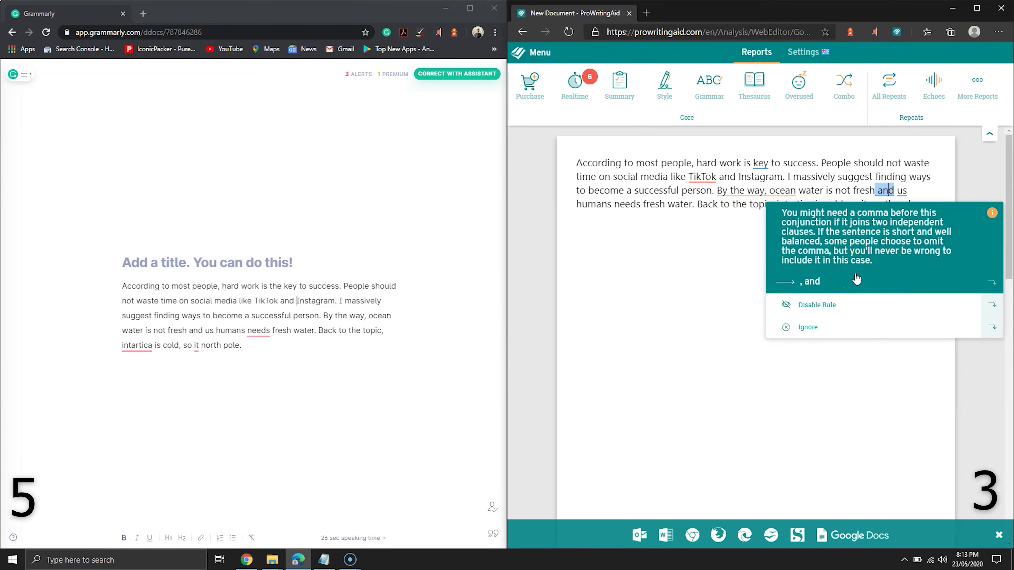
left_click(856, 280)
left_click(903, 191)
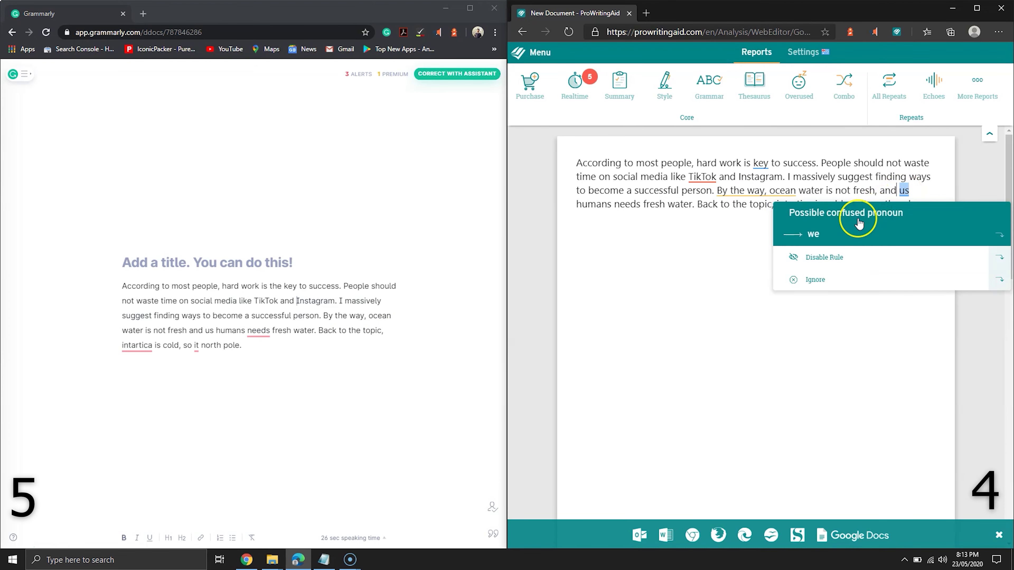
left_click(859, 234)
left_click(194, 329)
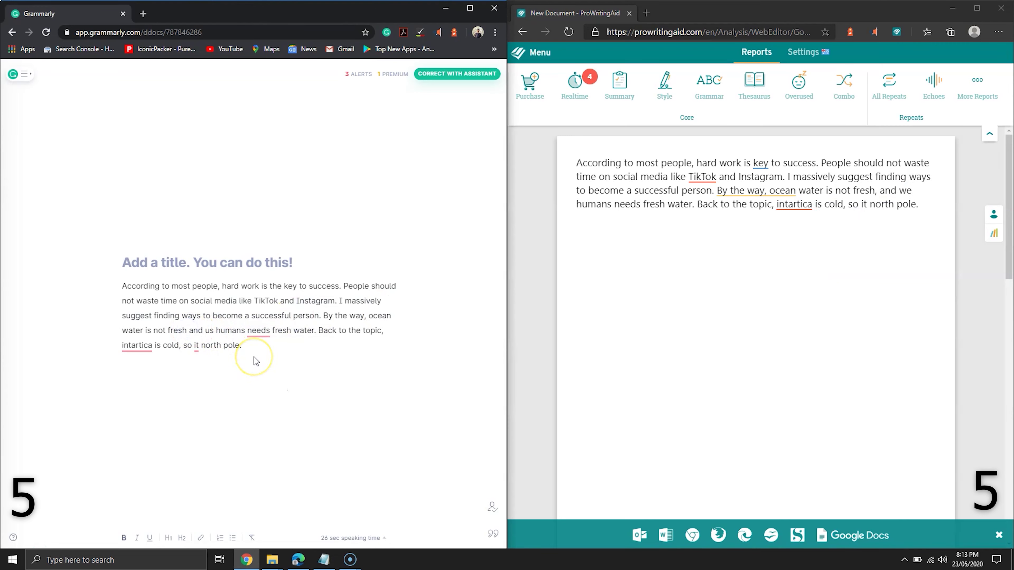
type(",")
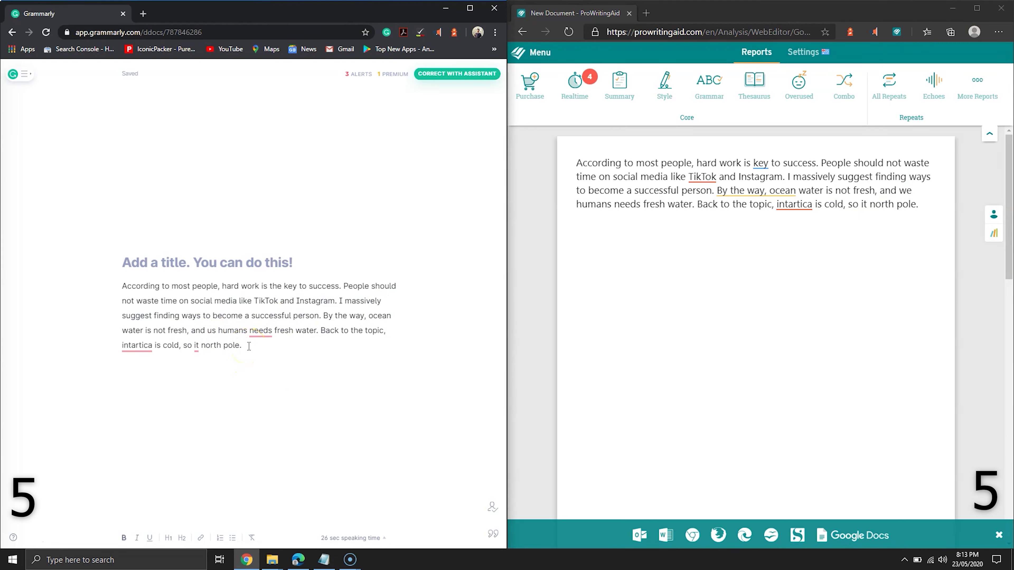
Step: Change 'needs' to 'need' and correct 'intartica' to 'Antarctica' in both editors
left_click(261, 331)
left_click(264, 369)
left_click(637, 206)
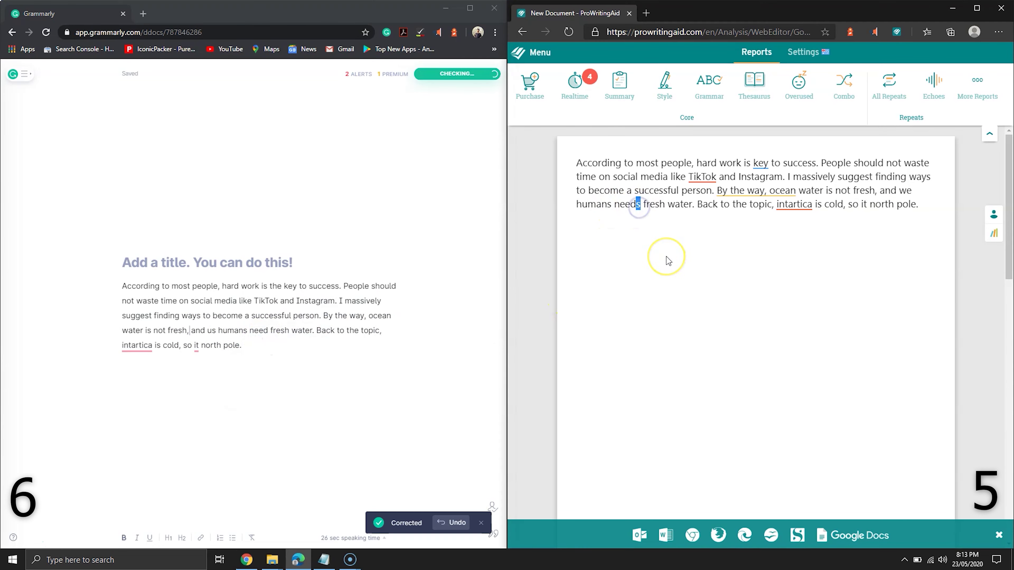
key("Delete")
left_click(137, 345)
left_click(143, 360)
mouse_move(799, 204)
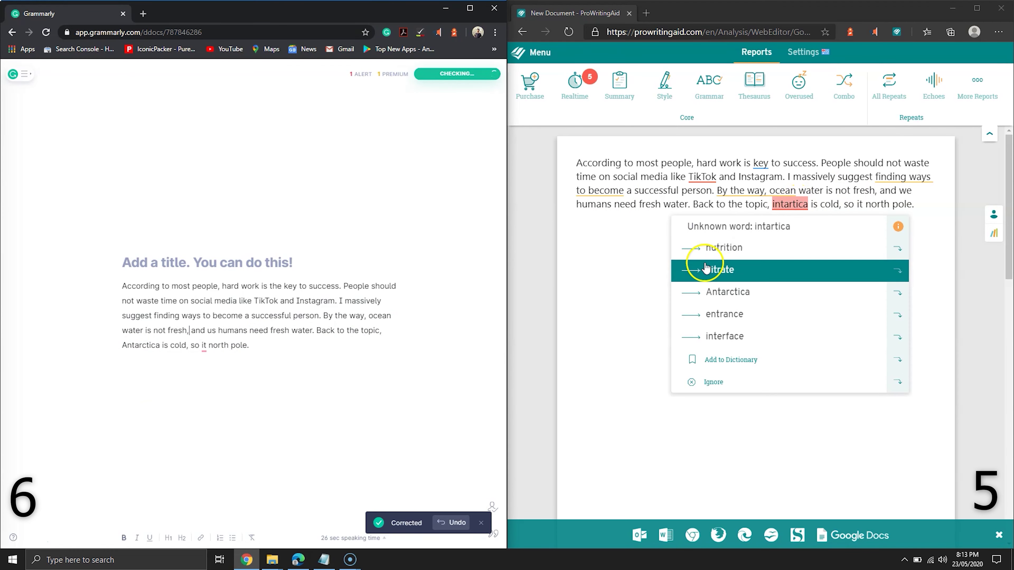
left_click(723, 292)
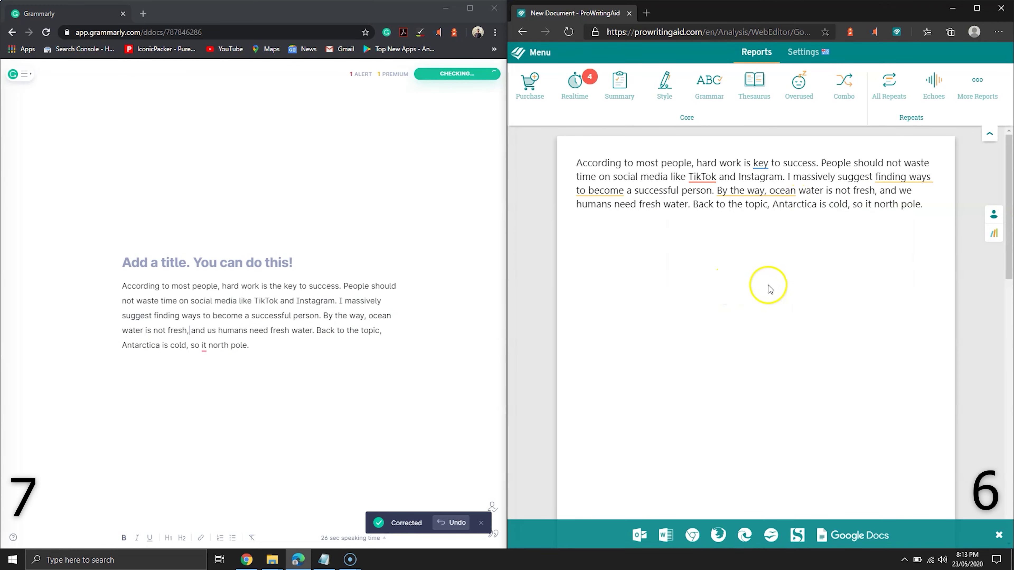
Step: Fix 'so it' to 'so is' in both editors and add 'the' before 'north pole' in Grammarly
left_click(203, 345)
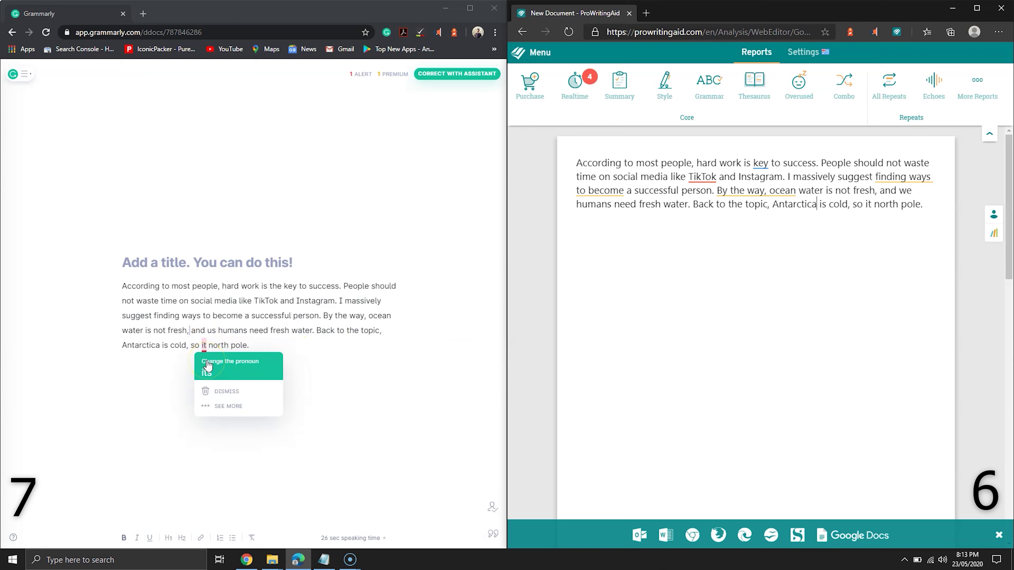
left_click(207, 365)
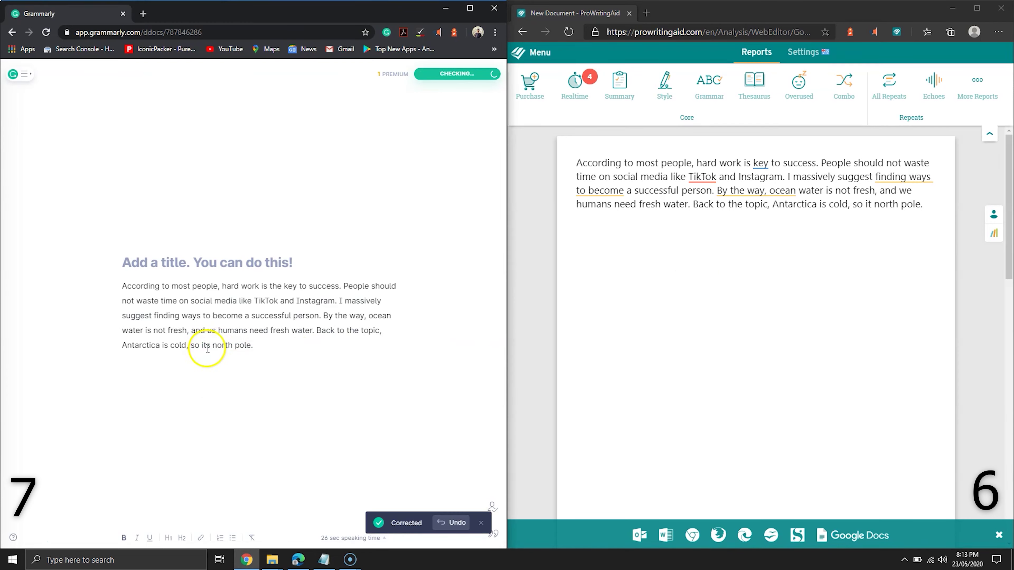
left_click(871, 205)
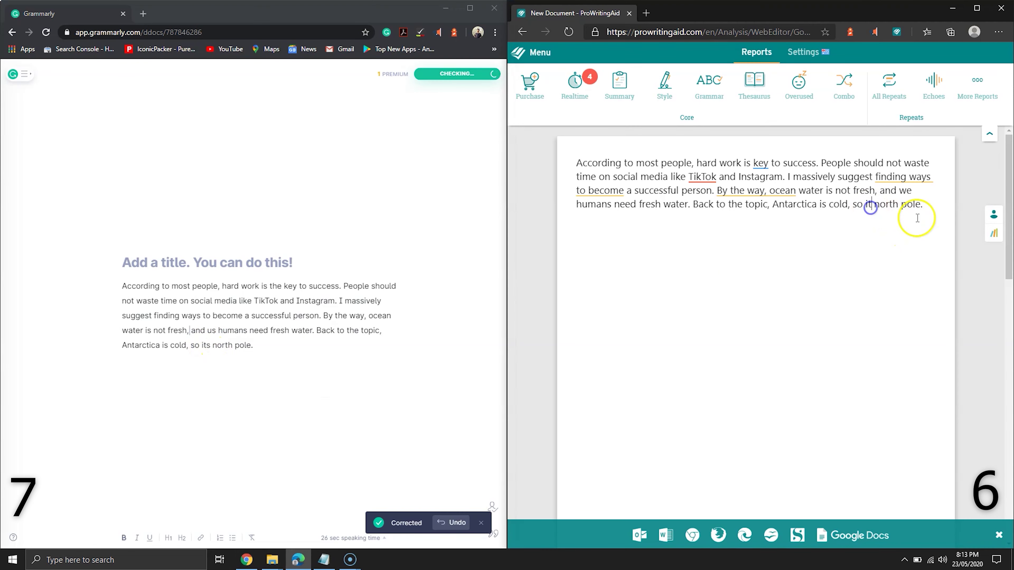
key("BackSpace")
type("s")
left_click(880, 206)
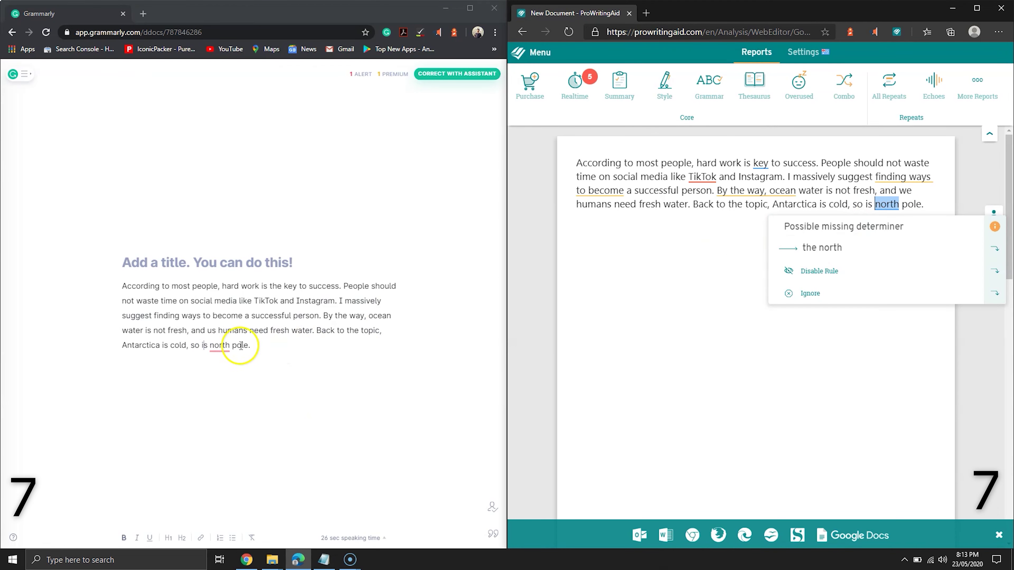
left_click(225, 345)
left_click(225, 367)
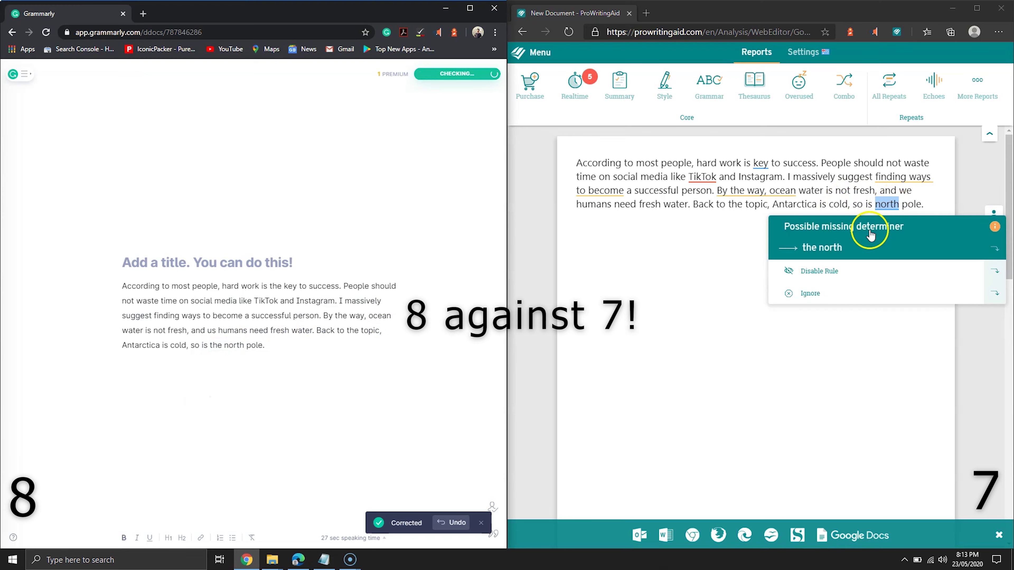
Step: In ProWritingAid, insert 'the' before 'north' and before 'key' to make 'the key to success'
left_click(870, 236)
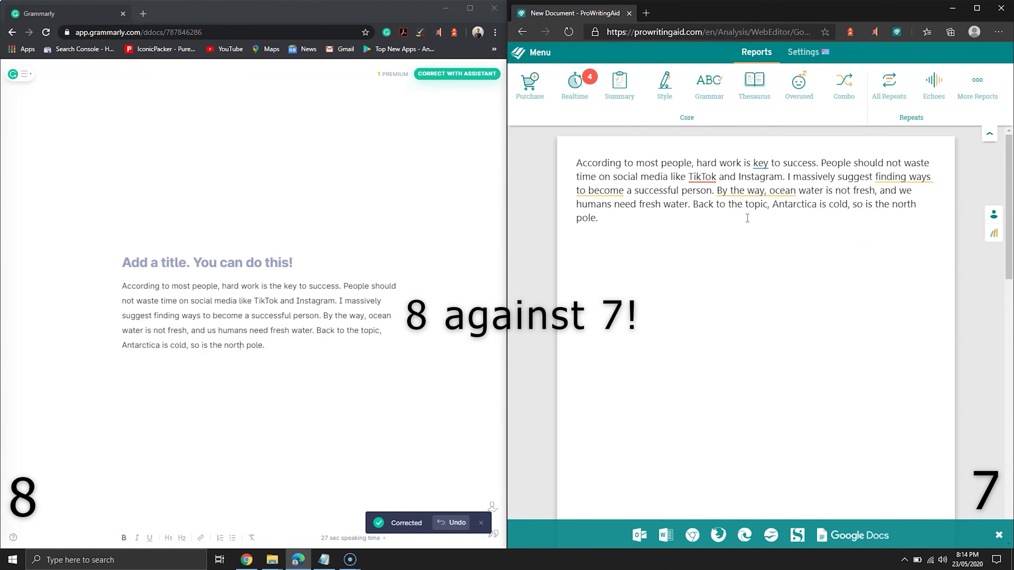
left_click(761, 163)
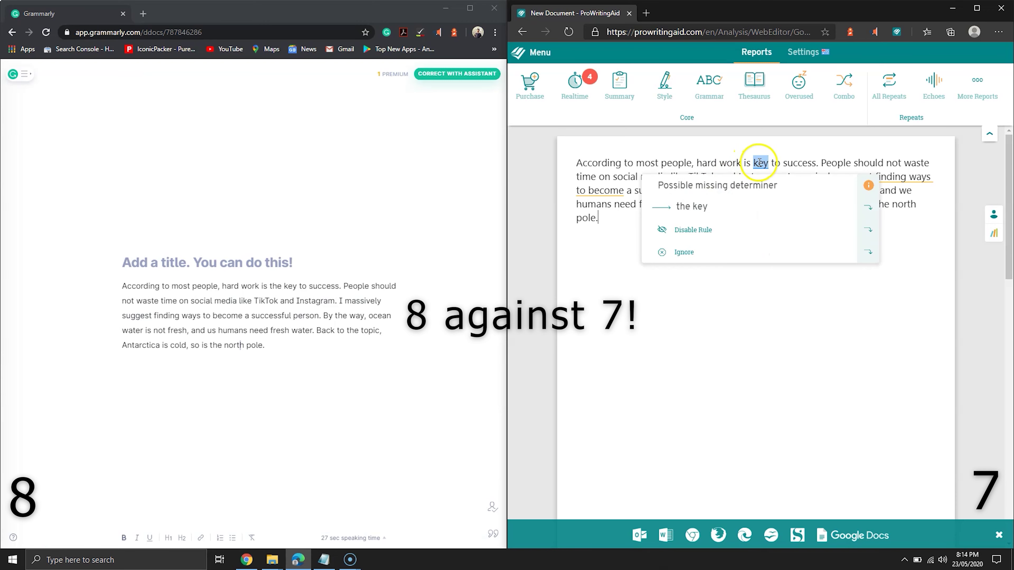
left_click(743, 191)
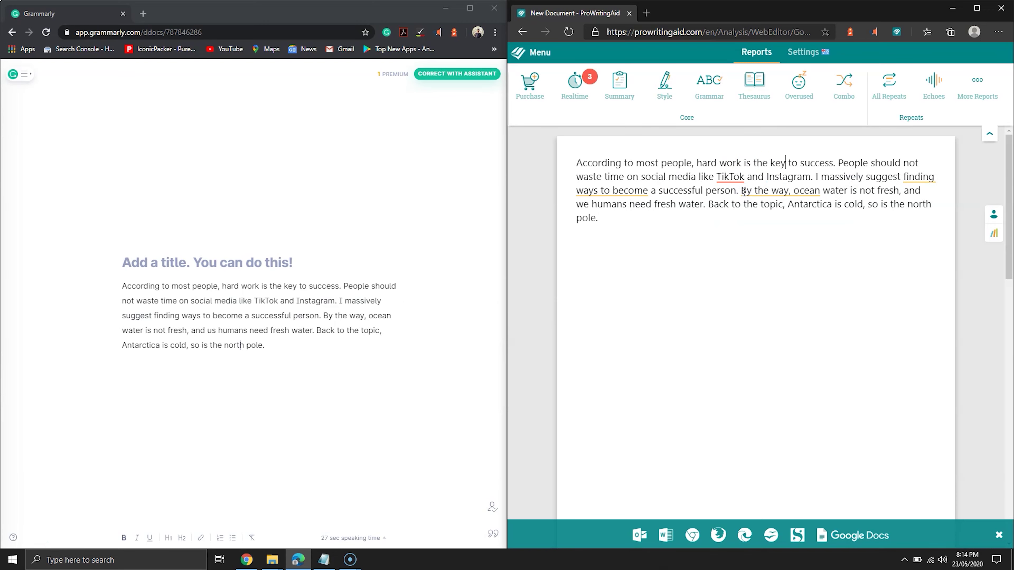
Step: Dismiss the ProWritingAid readability suggestion about 'becoming', bringing the issue count down to 3
mouse_move(924, 176)
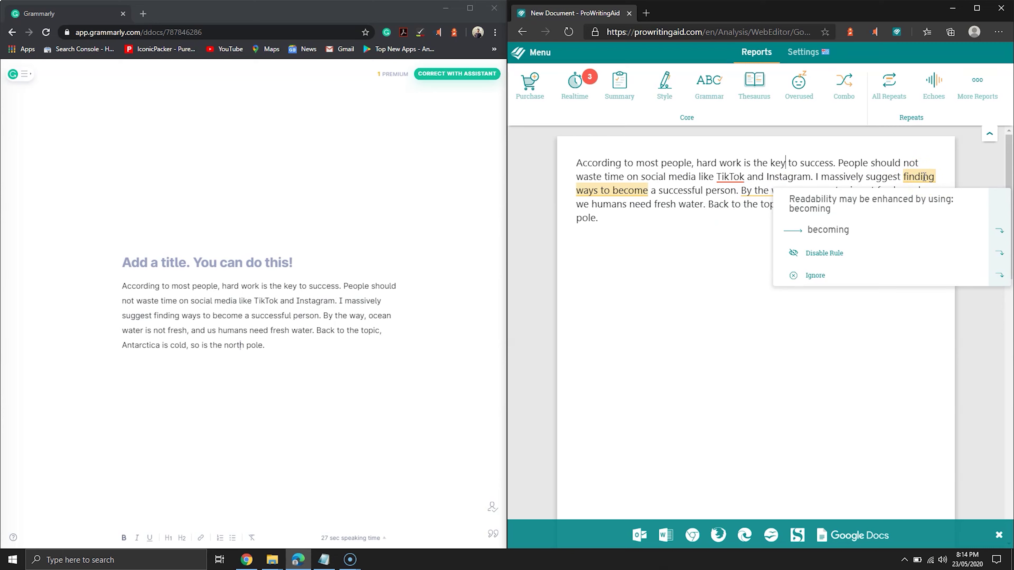
left_click(717, 230)
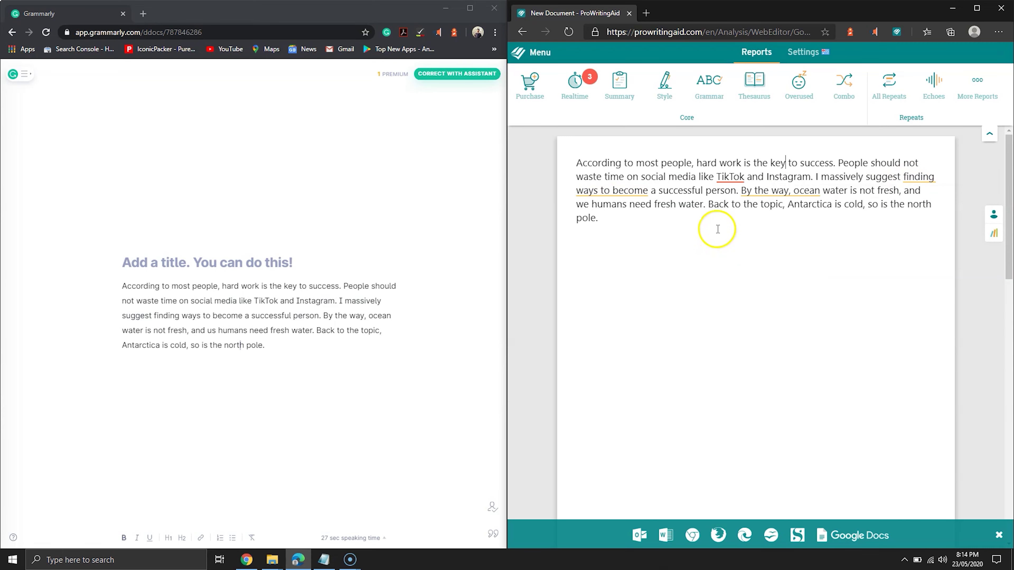
mouse_move(794, 190)
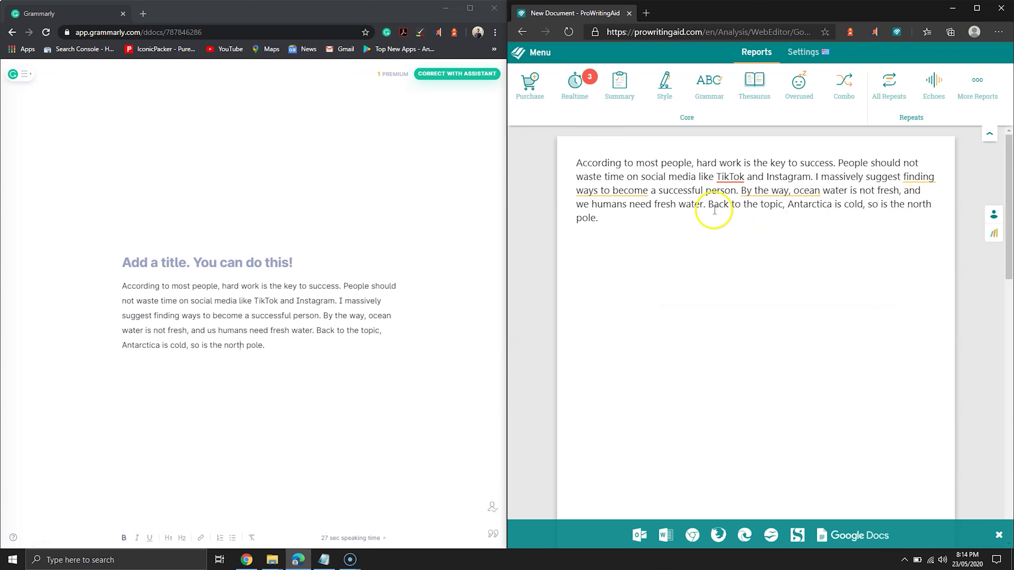
left_click(677, 225)
left_click(582, 83)
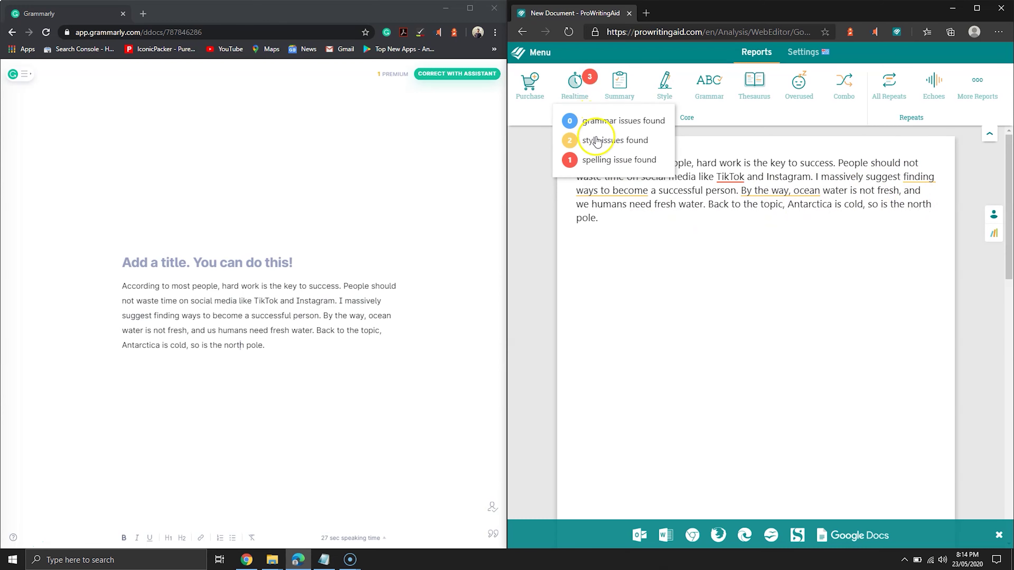
left_click(726, 176)
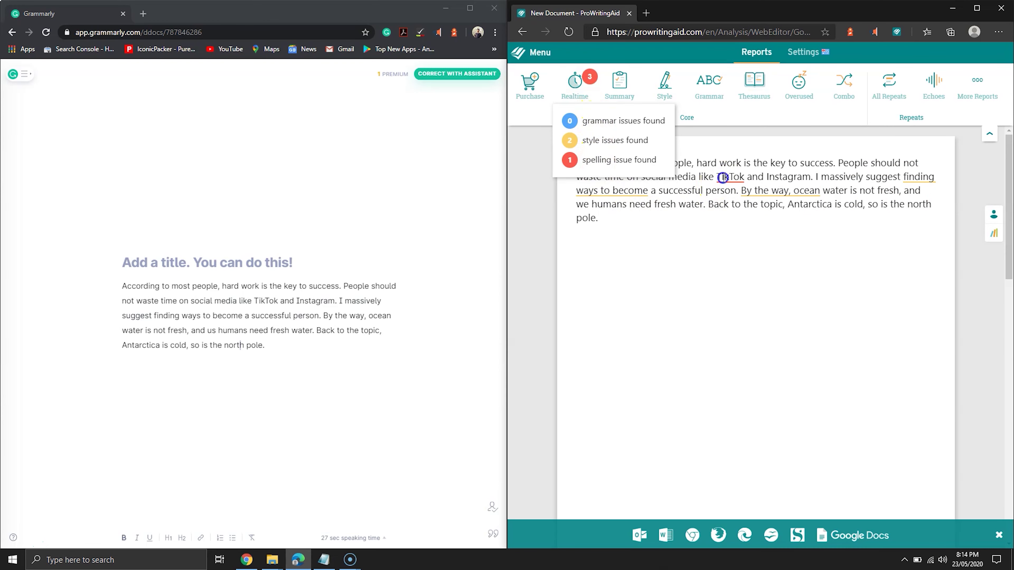